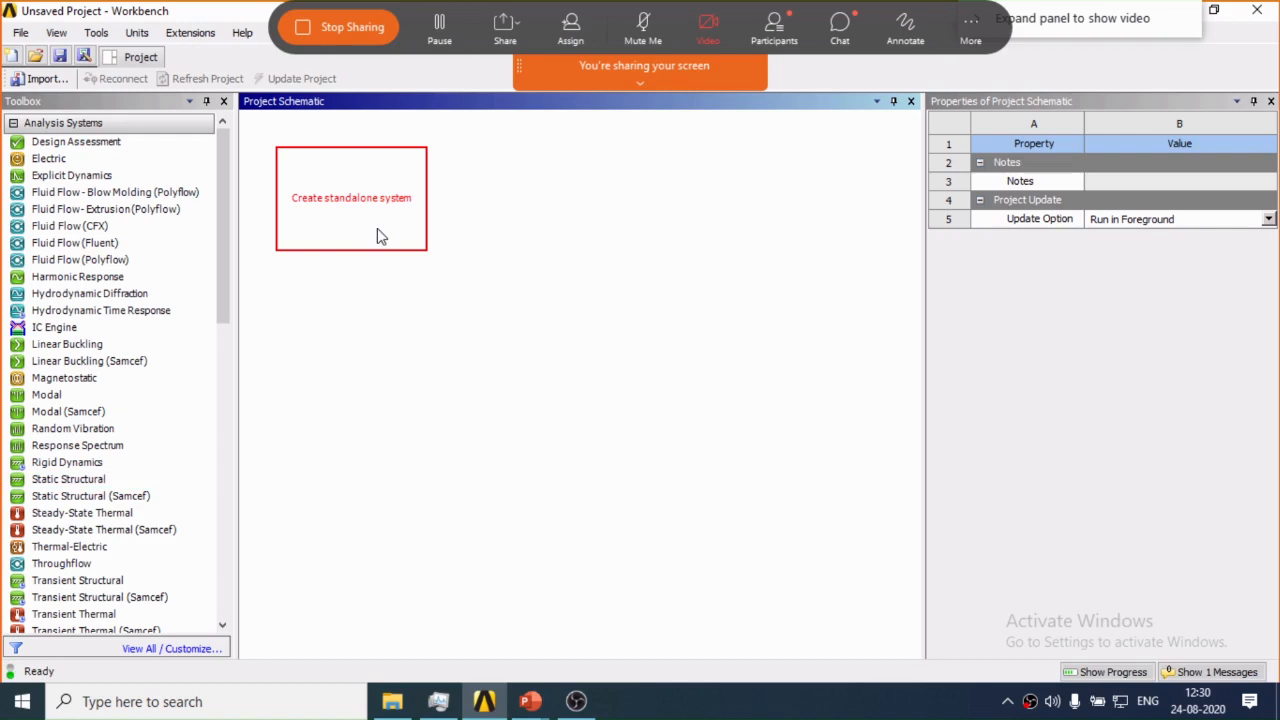
# Create a standalone Static Structural system in the project schematic and keep its default name.
pyautogui.moveTo(377, 228); pyautogui.dragTo(377, 228)
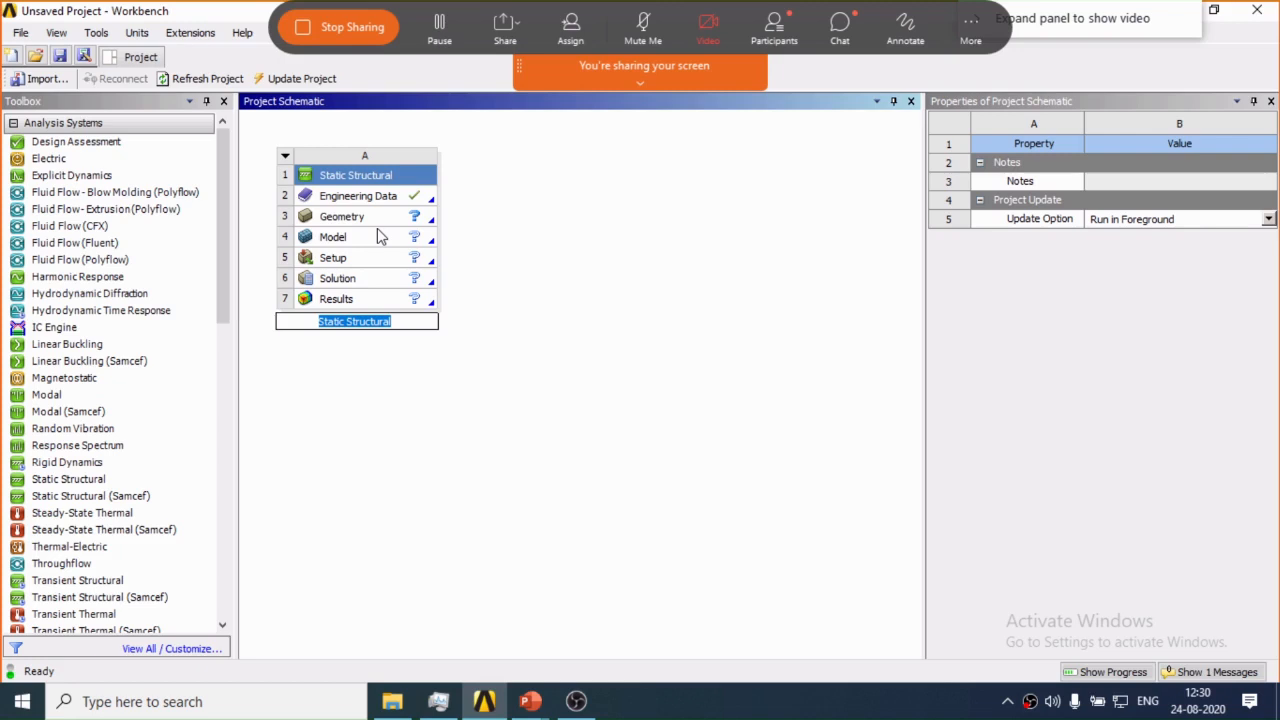
pyautogui.press('Return')
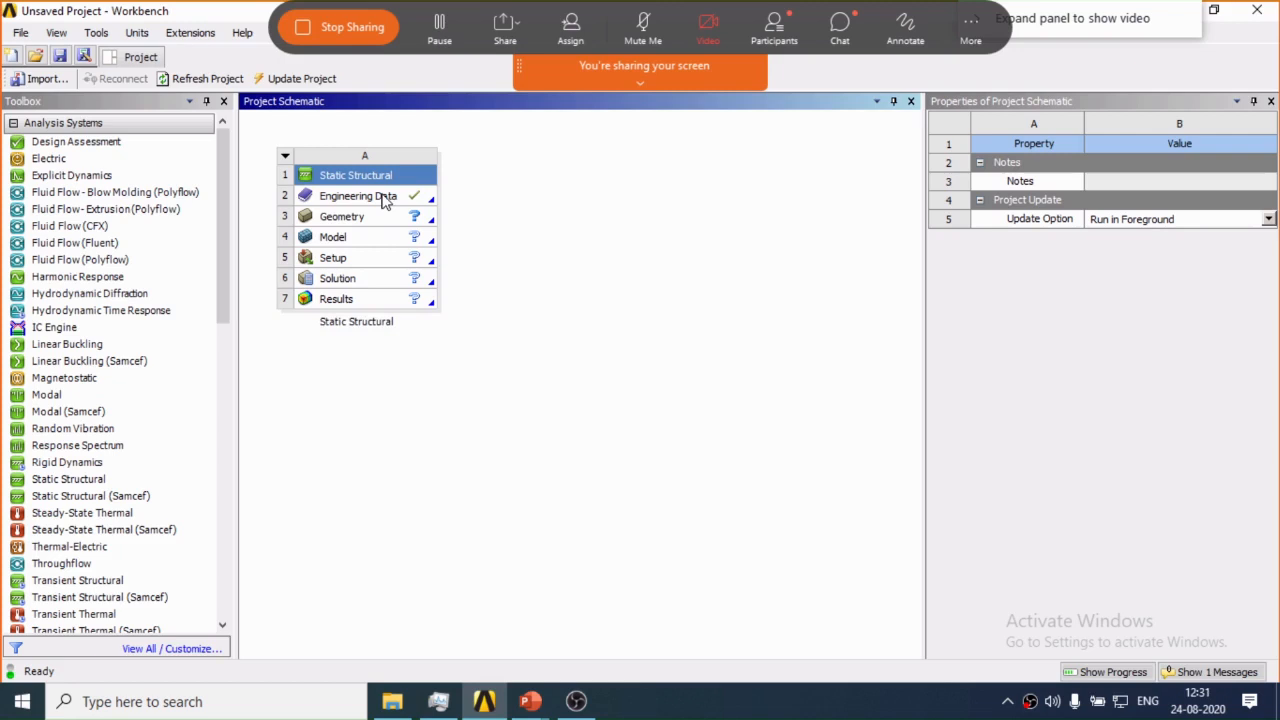
# Open Engineering Data and compare Structural Steel's Young's modulus and Poisson's ratio with the truss problem in PowerPoint.
pyautogui.doubleClick(385, 198)
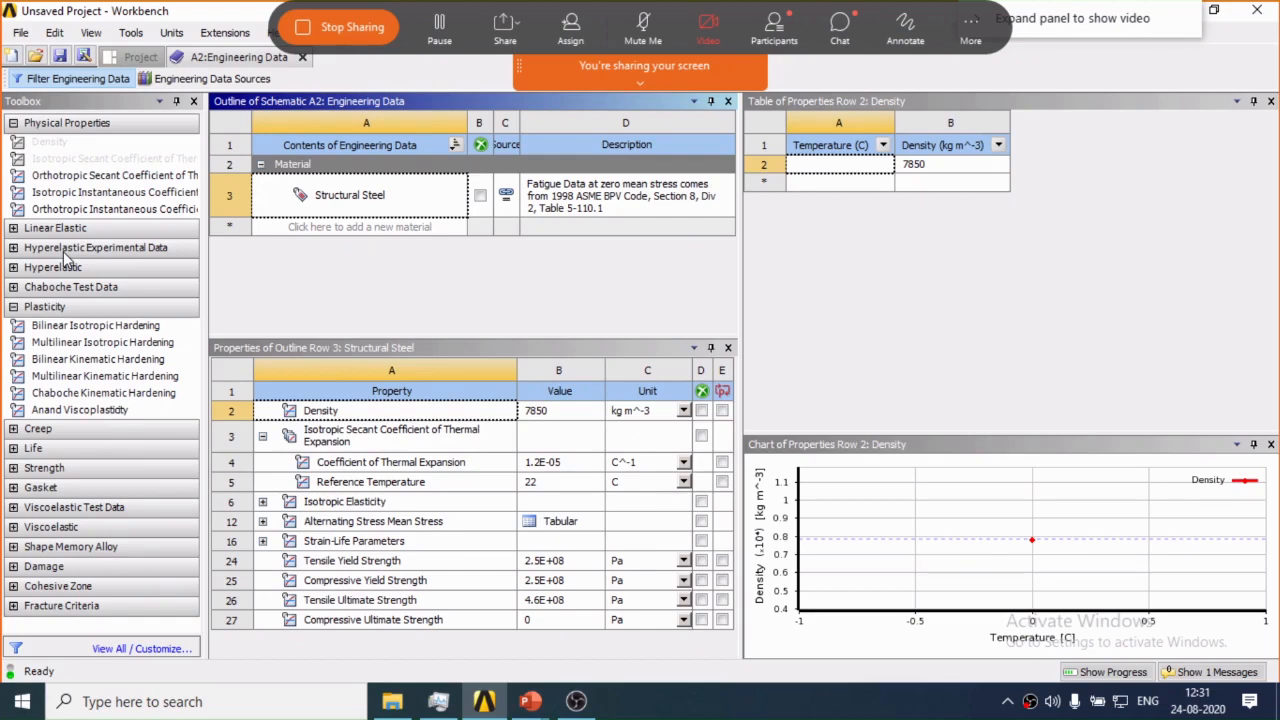
pyautogui.click(530, 701)
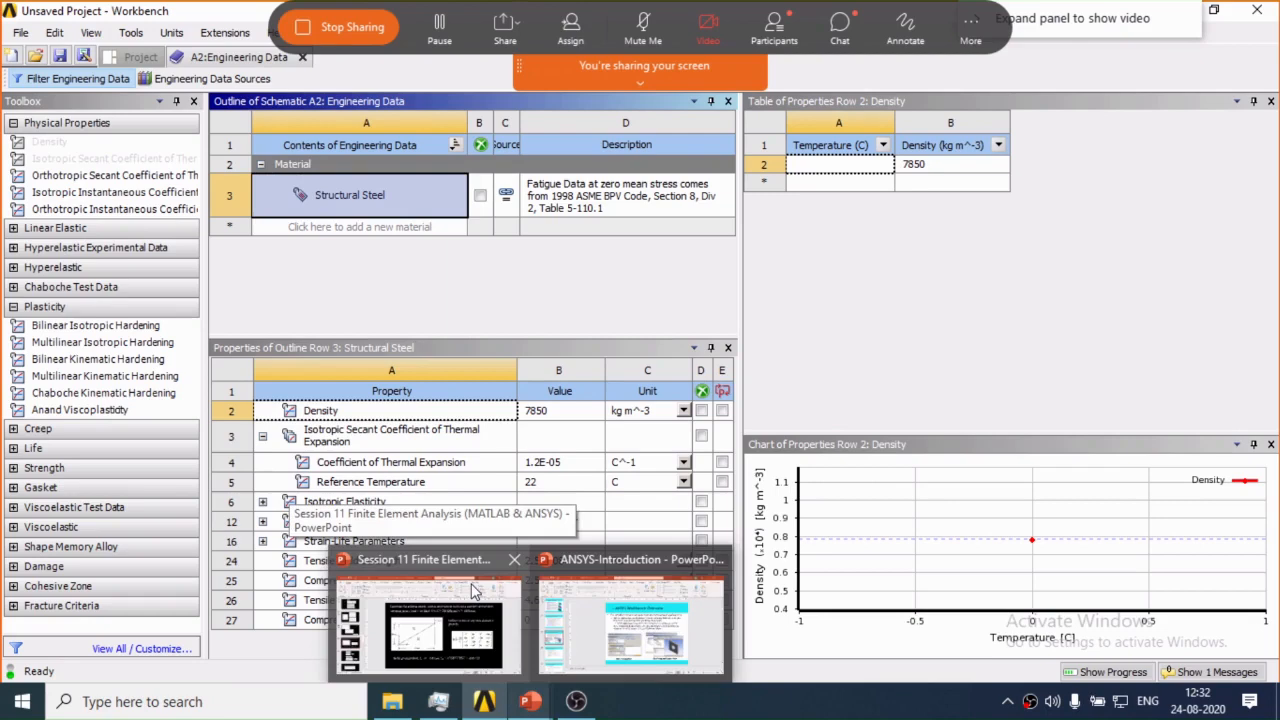
pyautogui.click(262, 501)
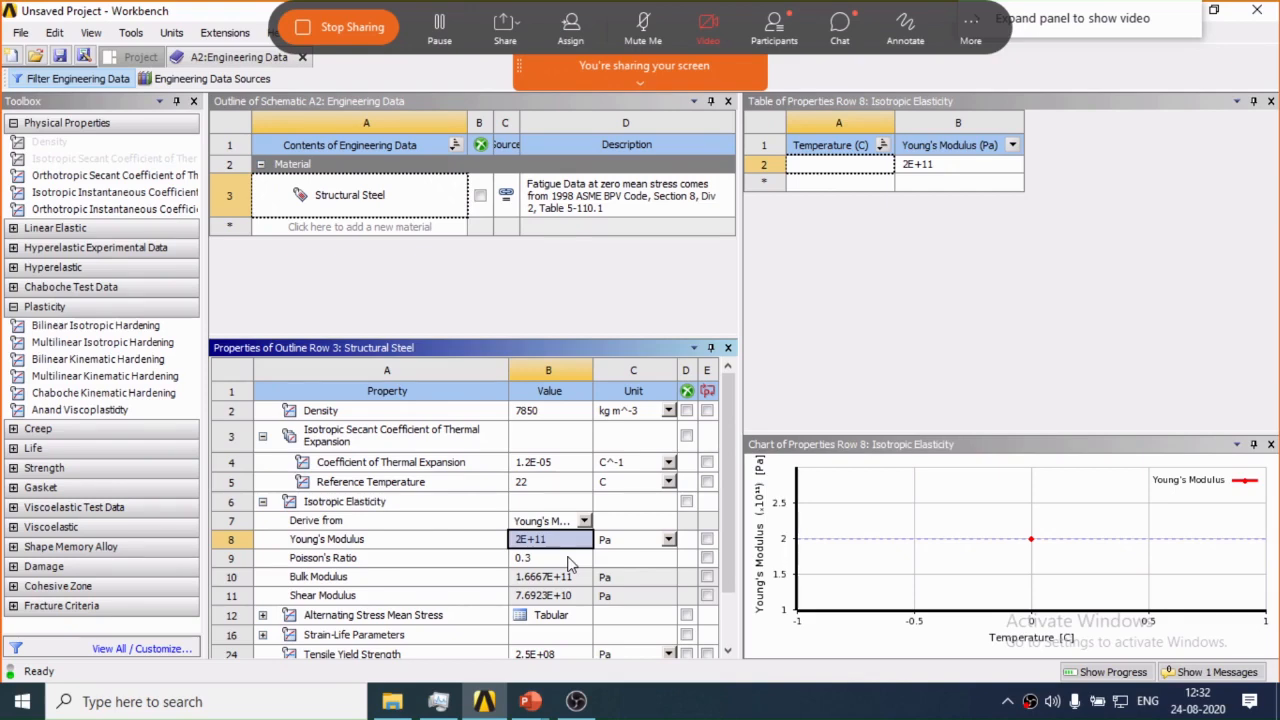
pyautogui.click(569, 560)
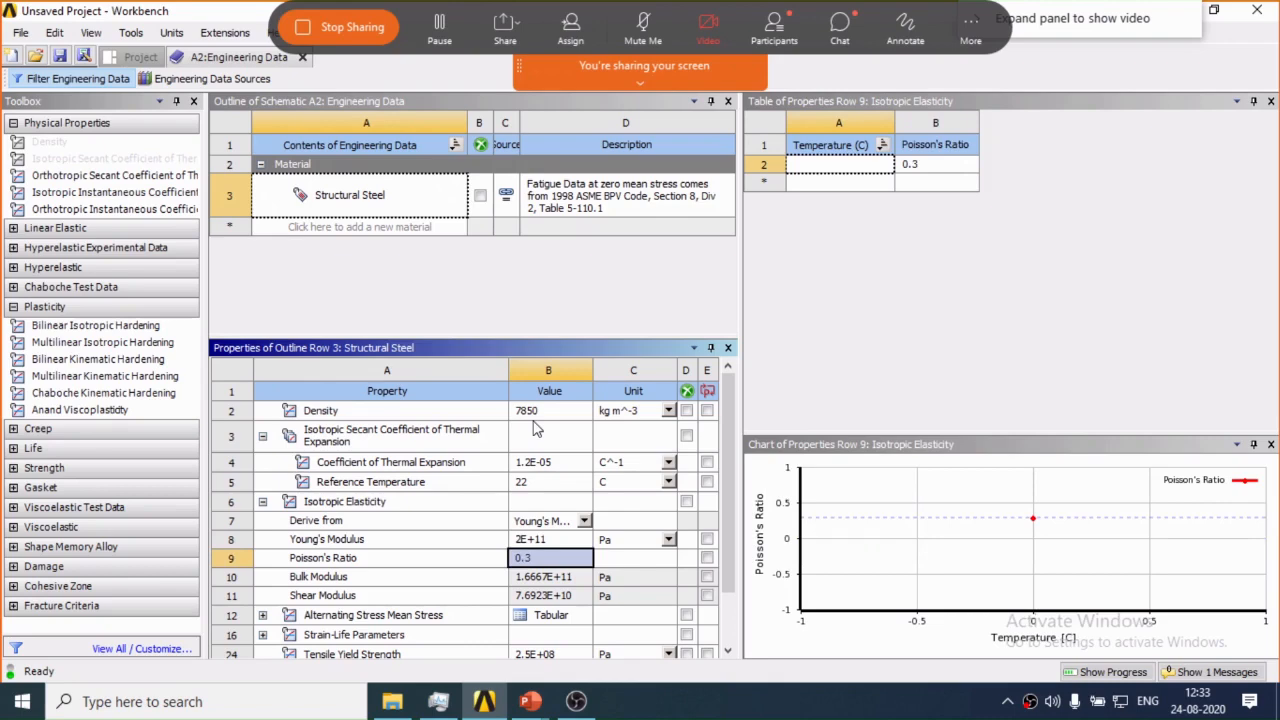
pyautogui.hotkey('alt', 'Tab')
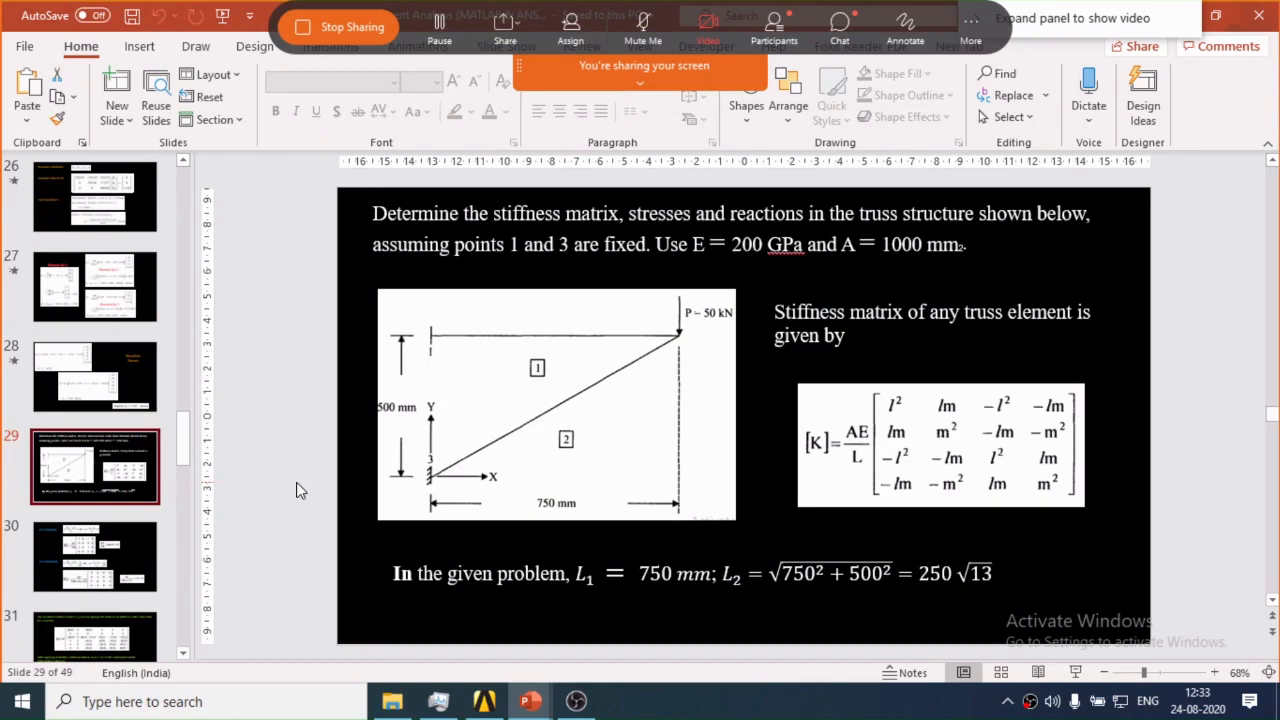
pyautogui.hotkey('alt', 'Tab')
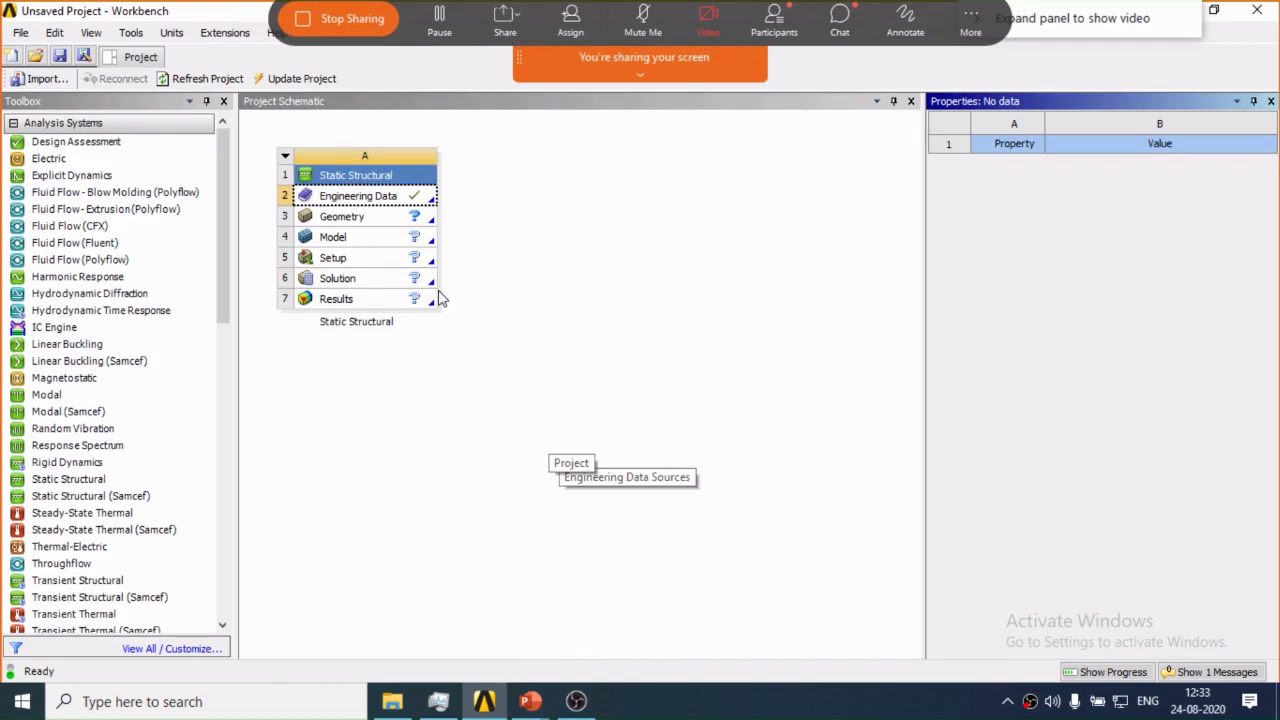
# Enable Line Bodies in the Geometry cell's properties and open the geometry in DesignModeler.
pyautogui.press('Down')
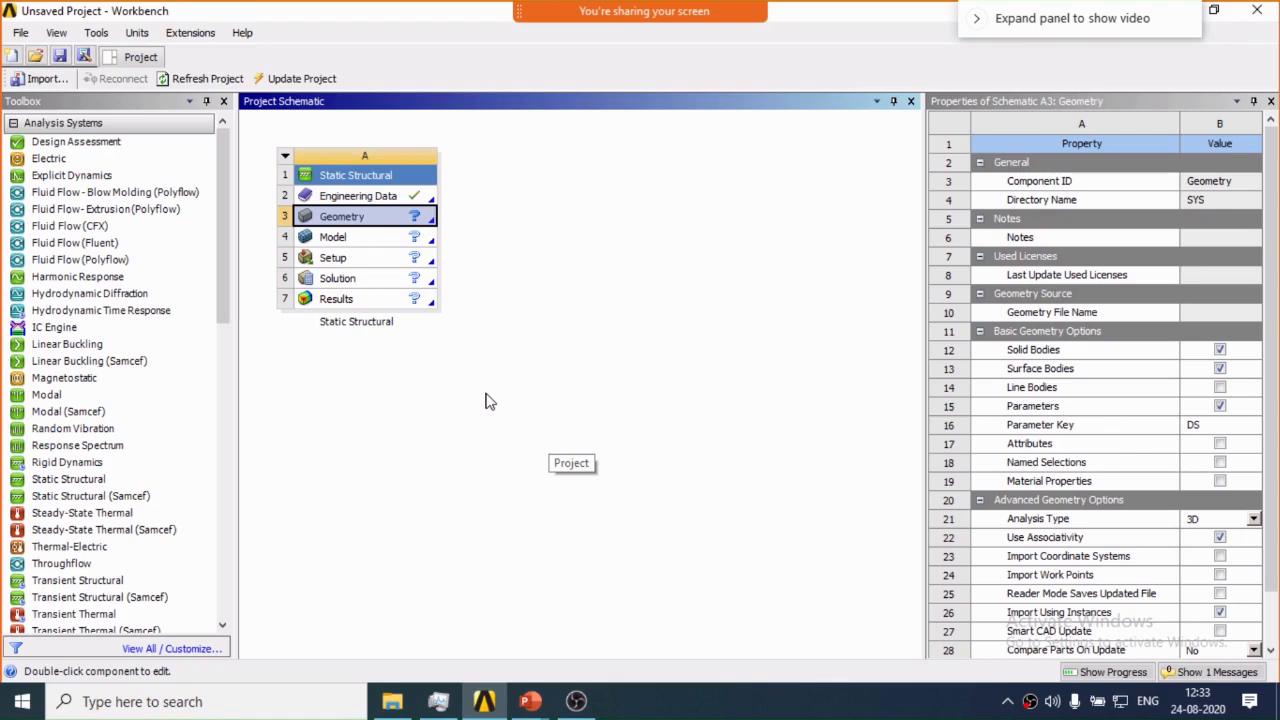
pyautogui.click(1219, 387)
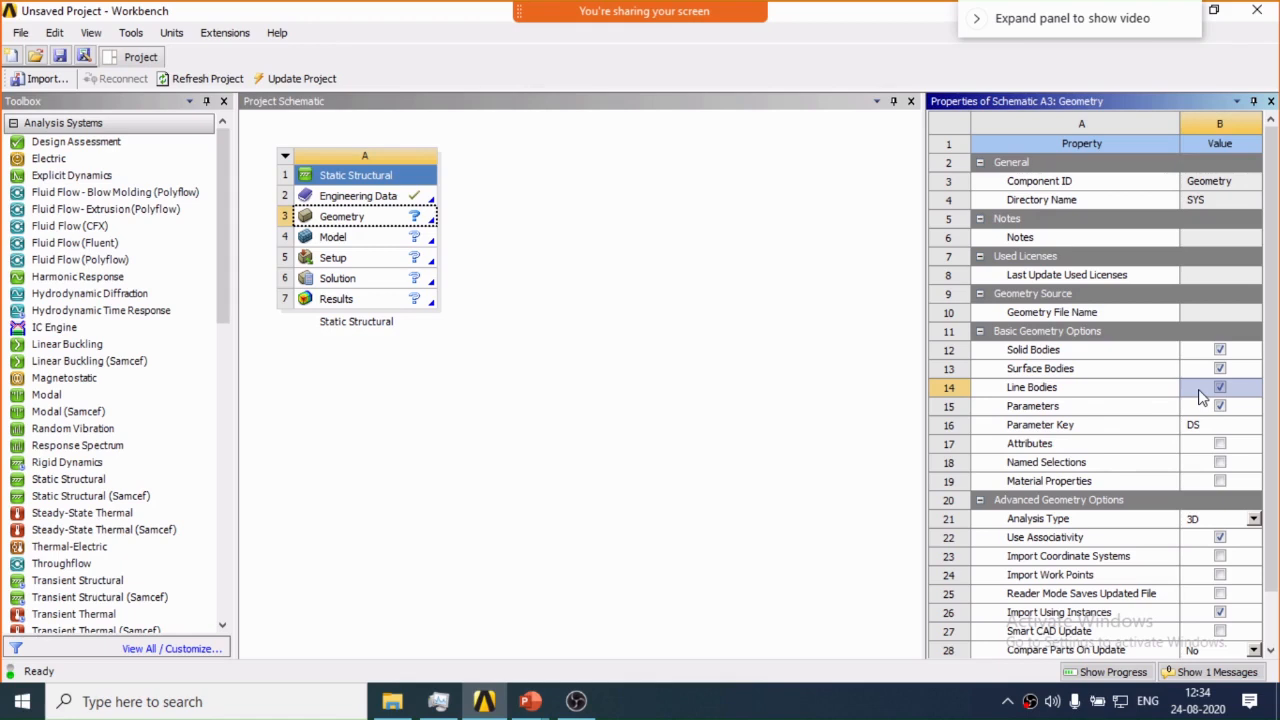
pyautogui.doubleClick(381, 216)
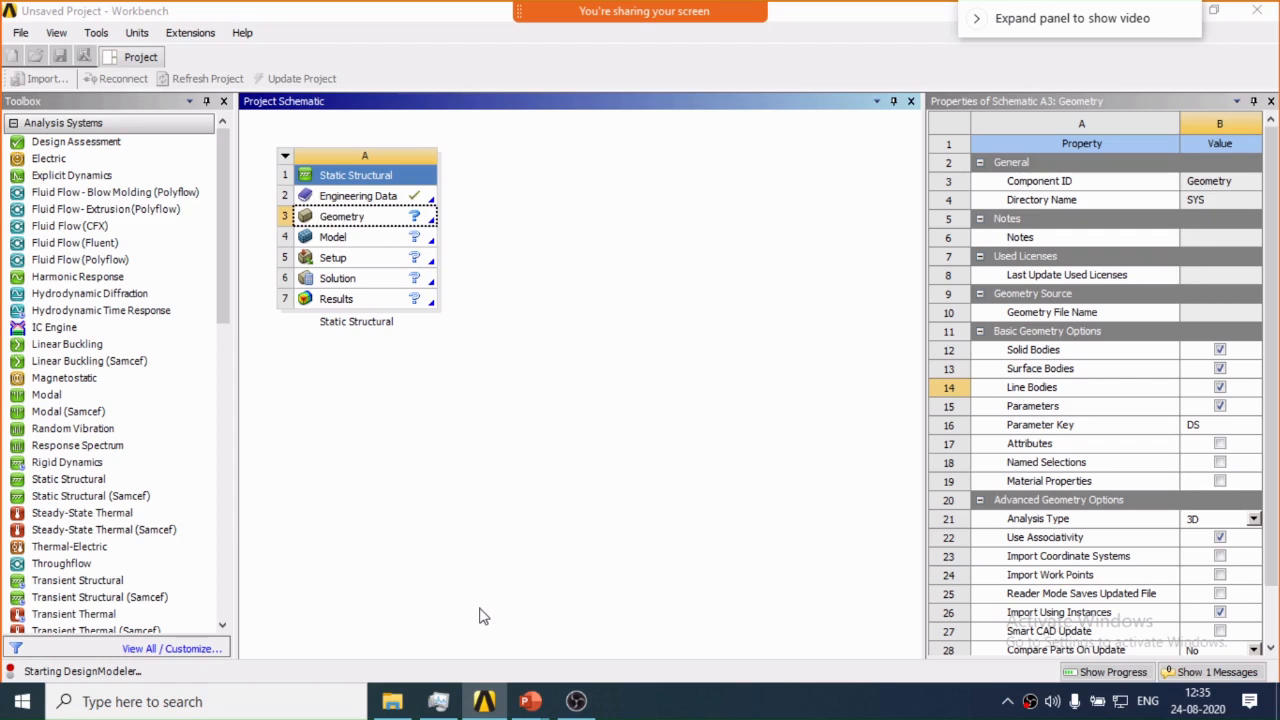
# Switch to PowerPoint and review the dimensions, supports and load of the two-member truss.
pyautogui.click(530, 702)
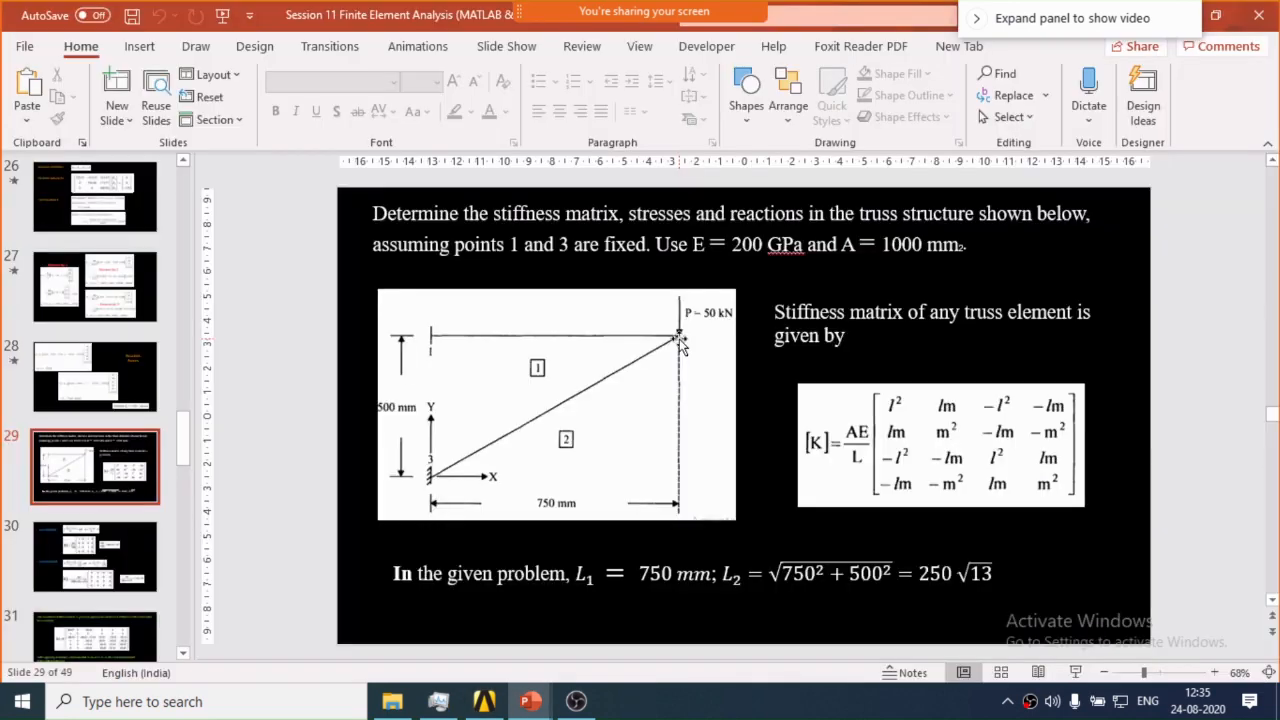
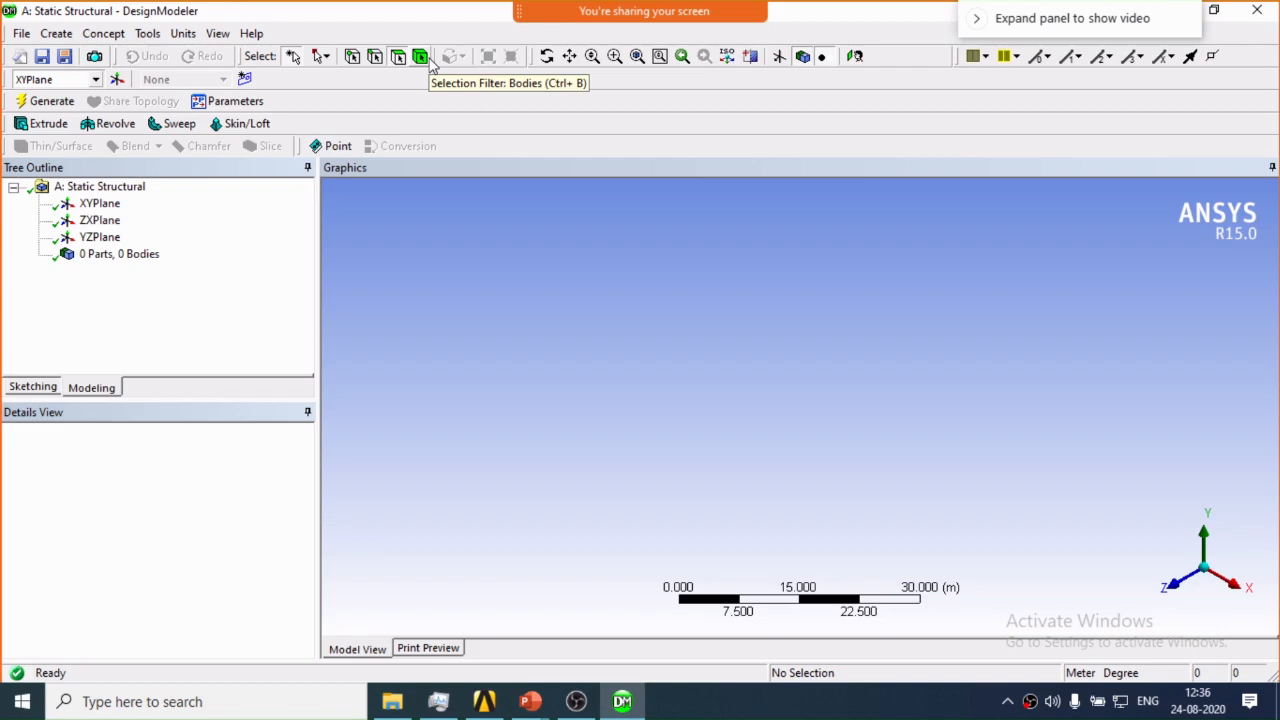
# Set the geometry's length units to millimetres.
pyautogui.click(104, 33)
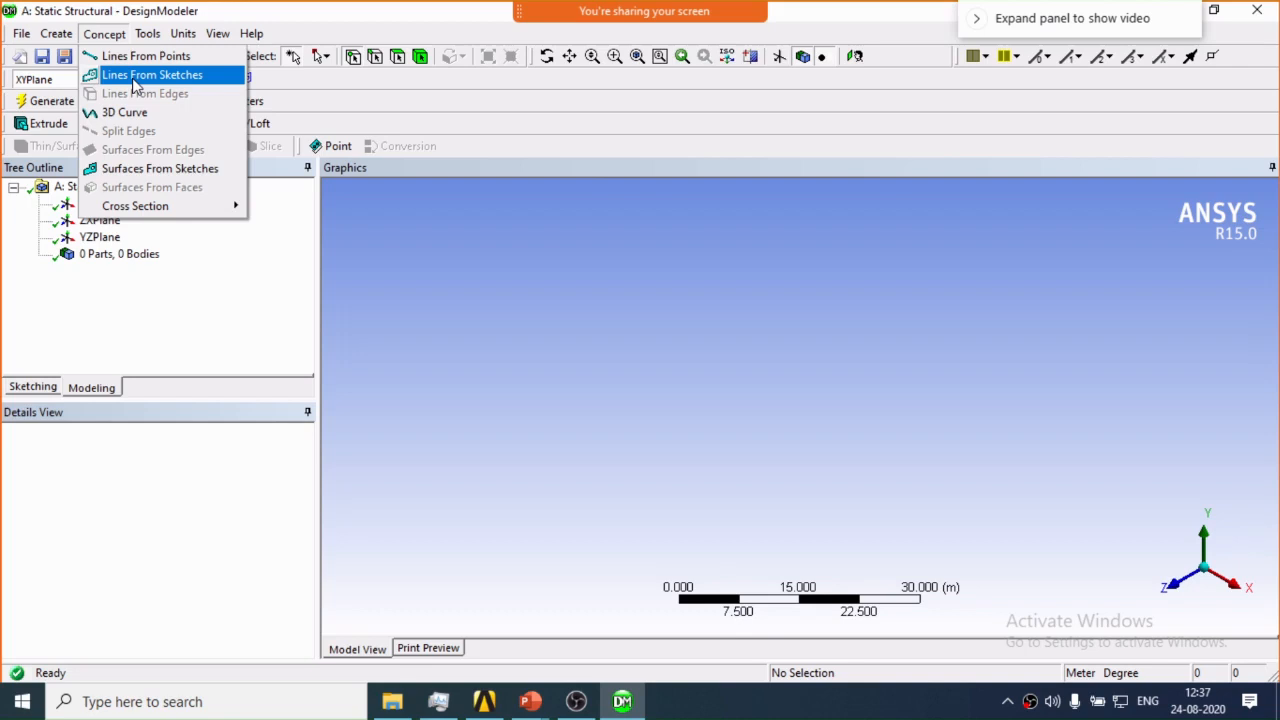
pyautogui.moveTo(184, 34)
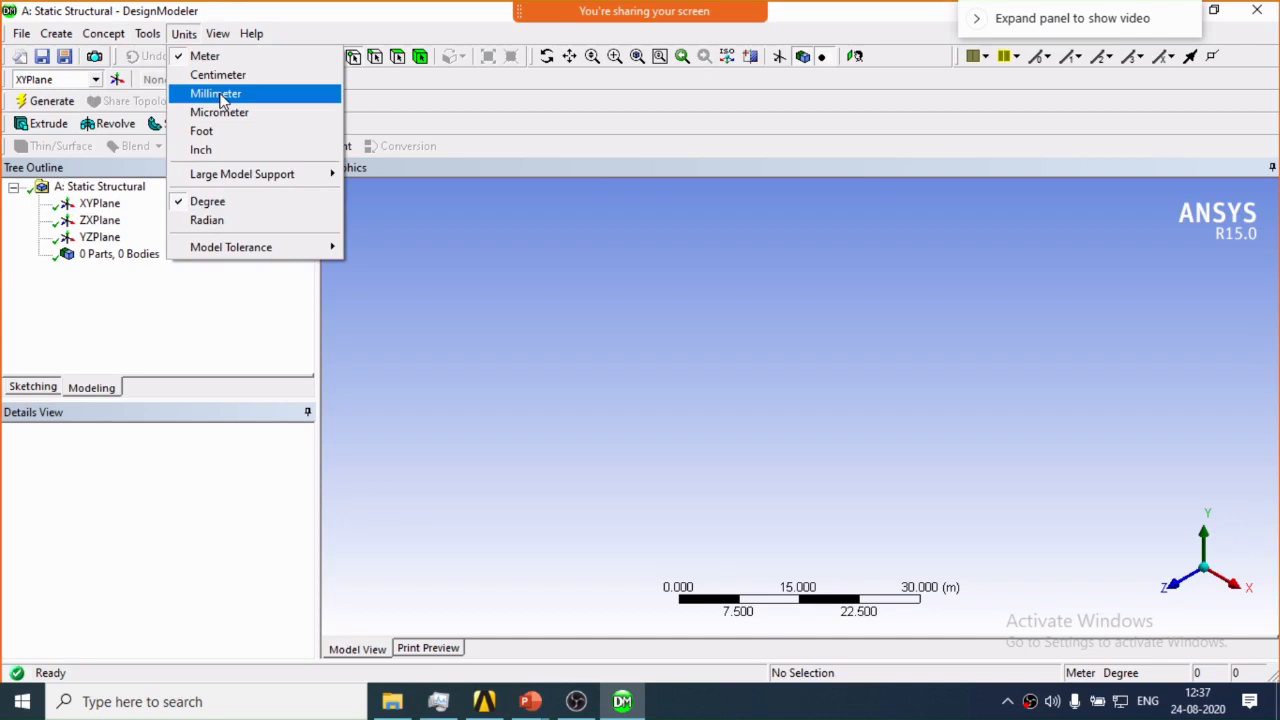
pyautogui.click(222, 101)
pyautogui.click(218, 33)
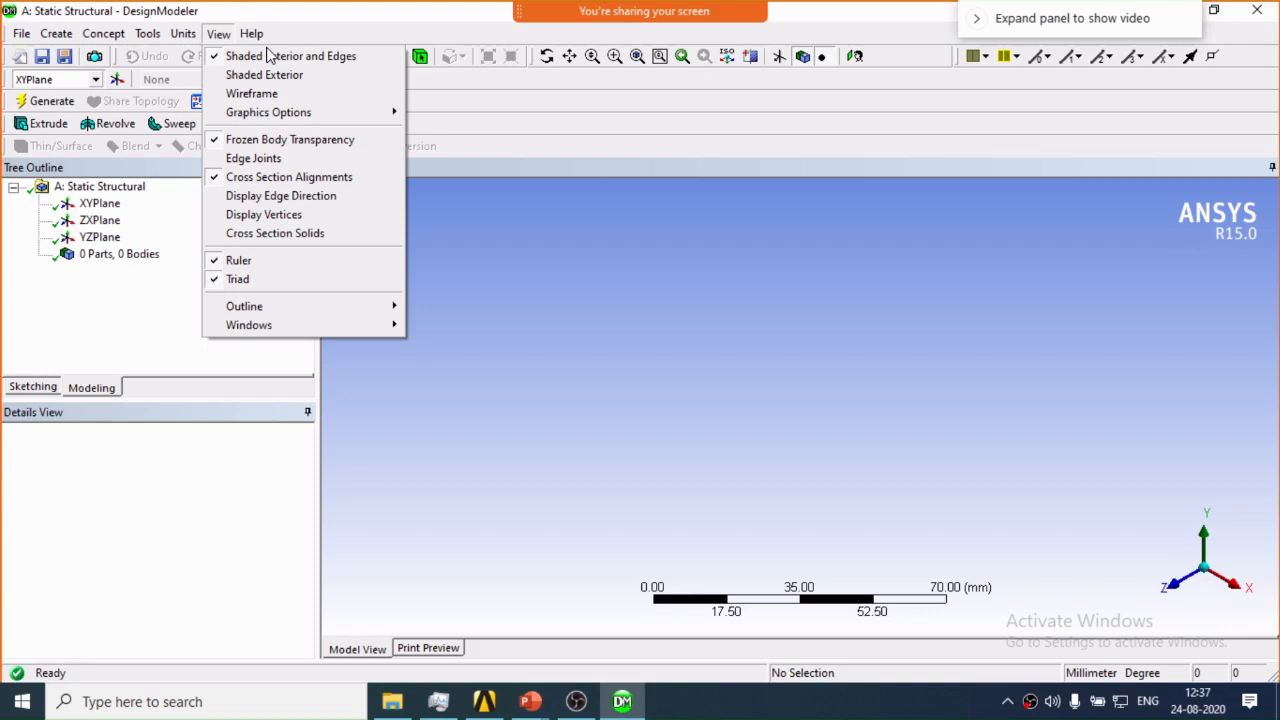
pyautogui.click(620, 65)
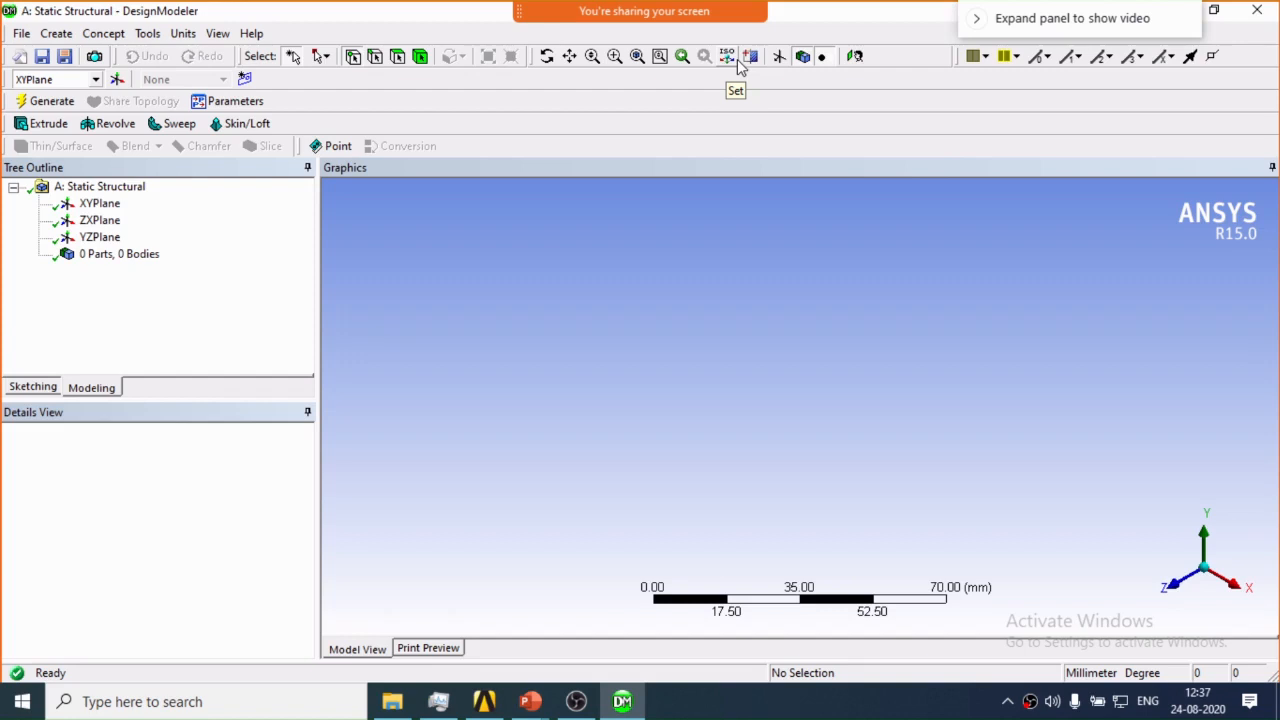
# On the XY plane, sketch a vertical line upward from the origin and dimension its length to 500 mm.
pyautogui.click(100, 237)
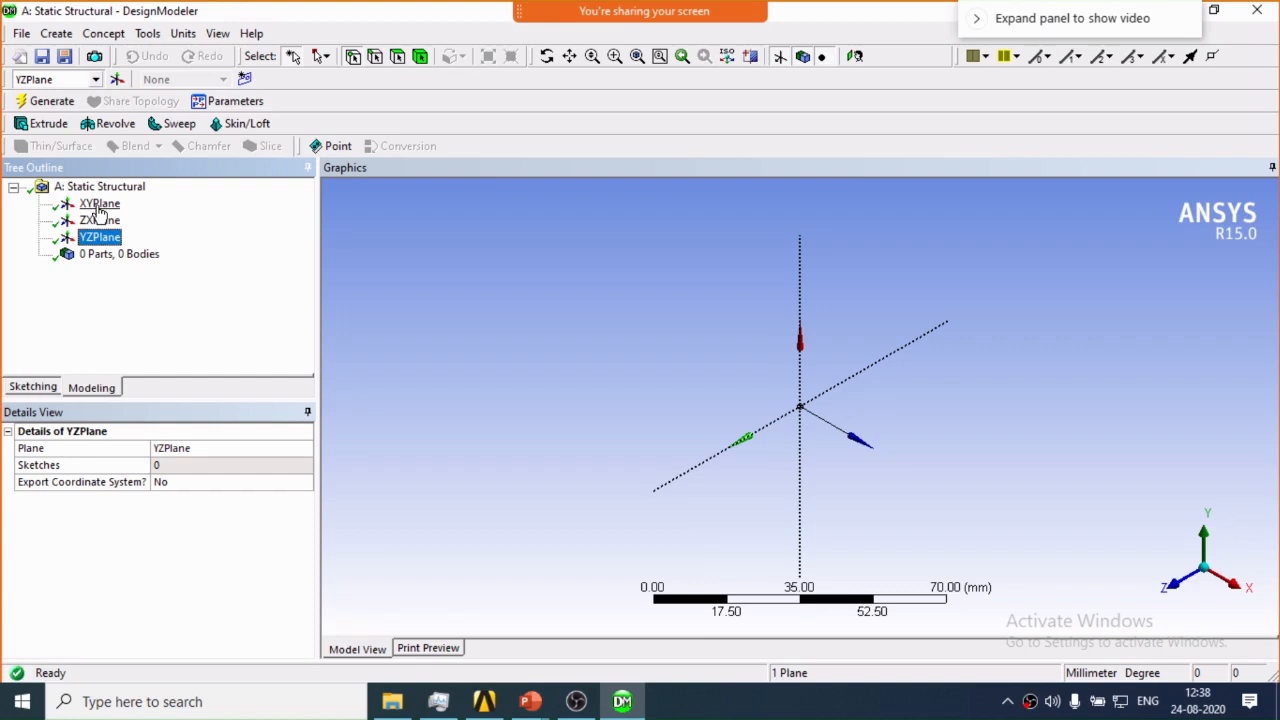
pyautogui.click(99, 205)
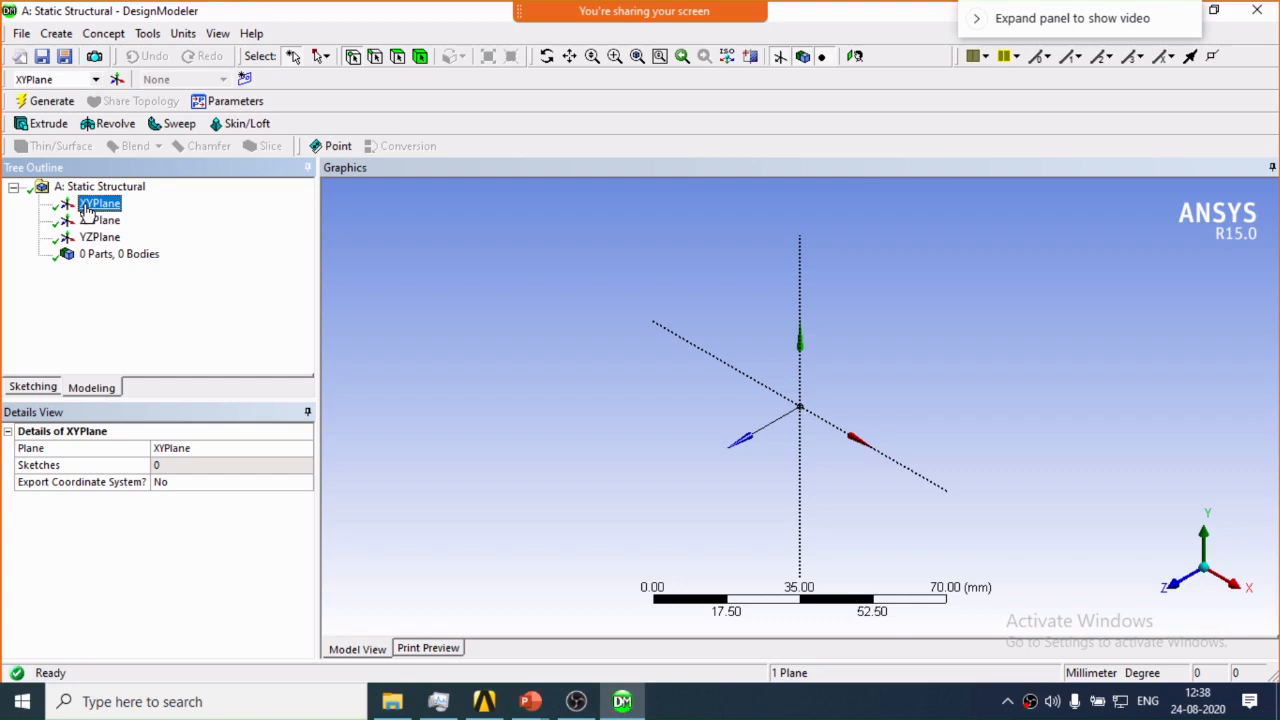
pyautogui.click(1170, 577)
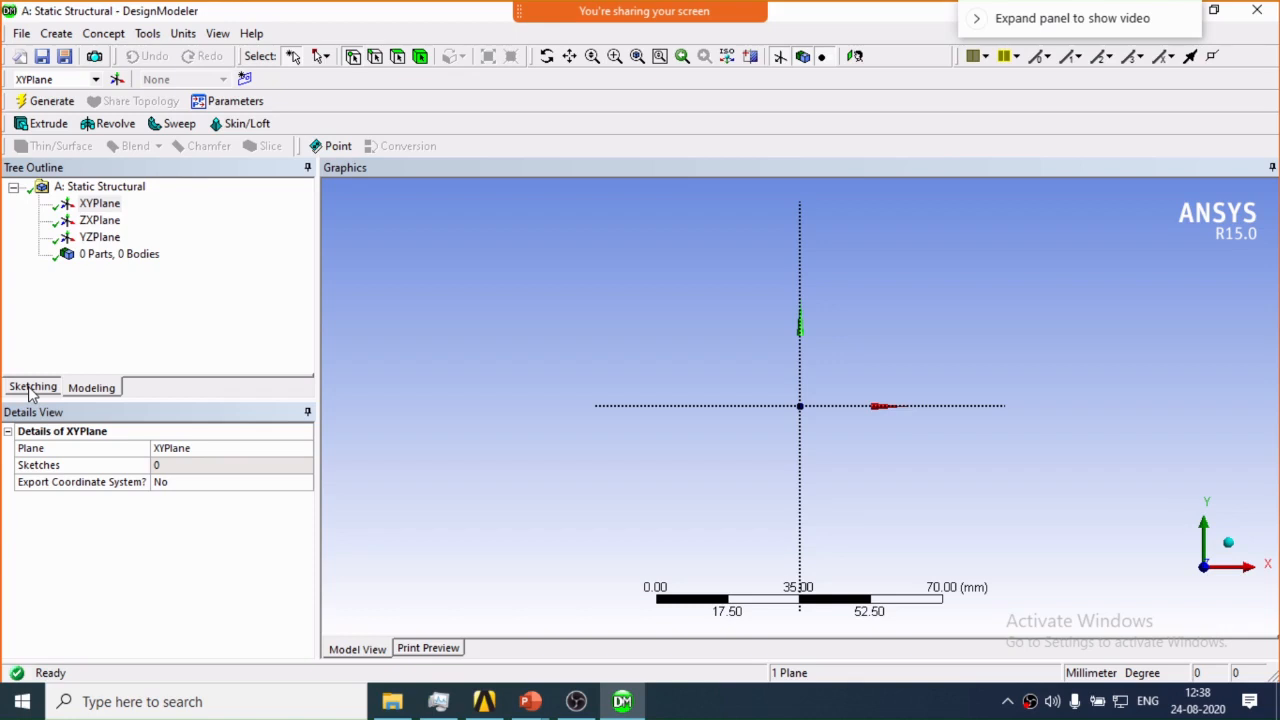
pyautogui.click(32, 387)
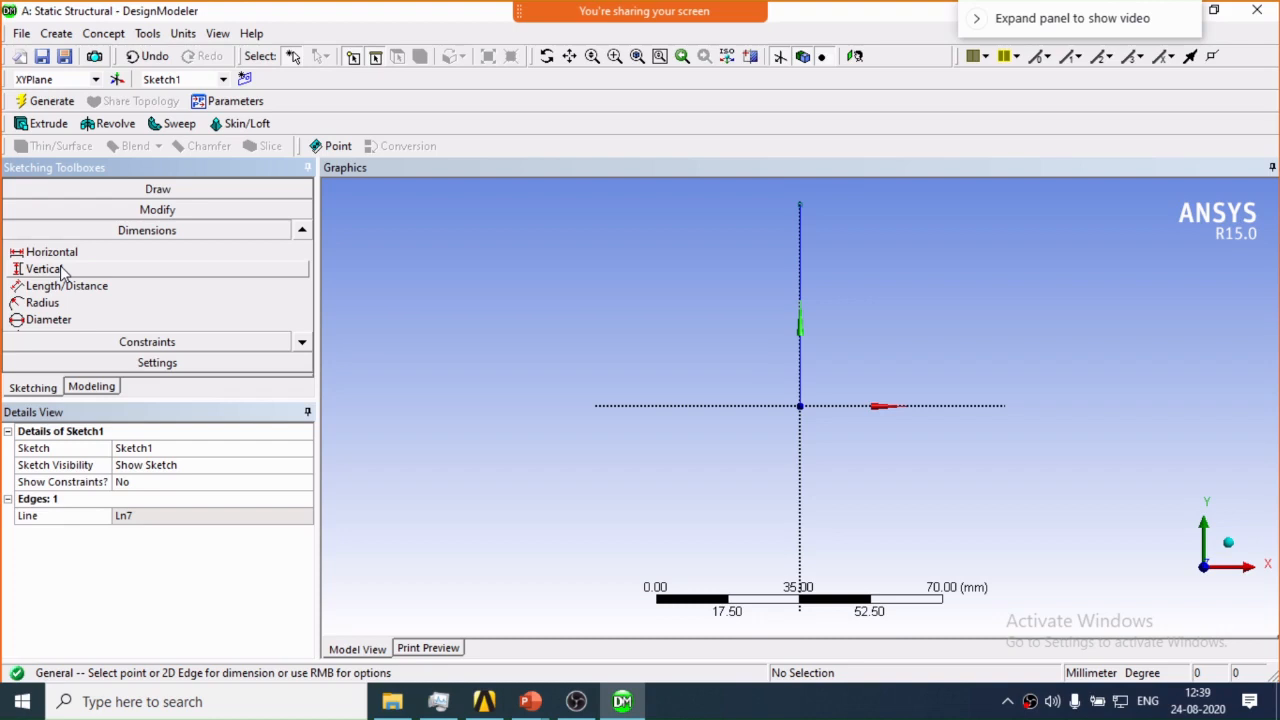
pyautogui.scroll(-3, 186, 342)
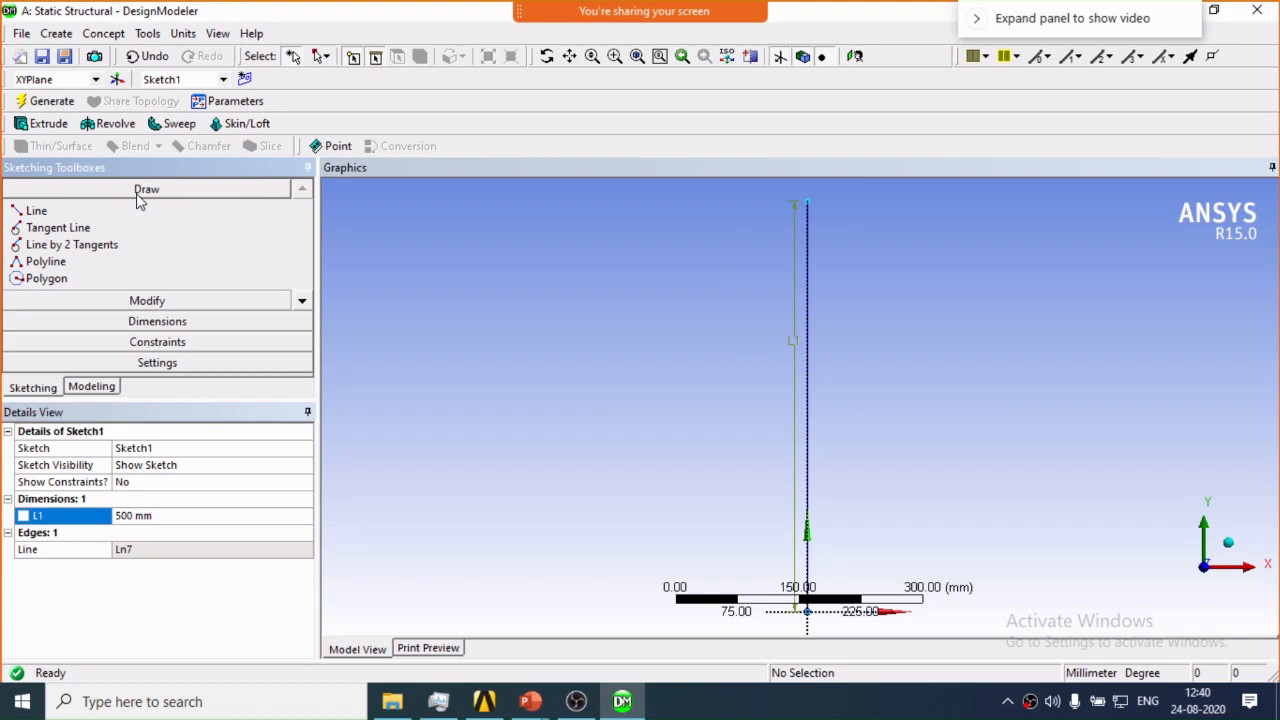
# Draw a horizontal member from the vertical line's upper end, dimension it to 750 mm, and join its free end diagonally to the origin.
pyautogui.click(140, 210)
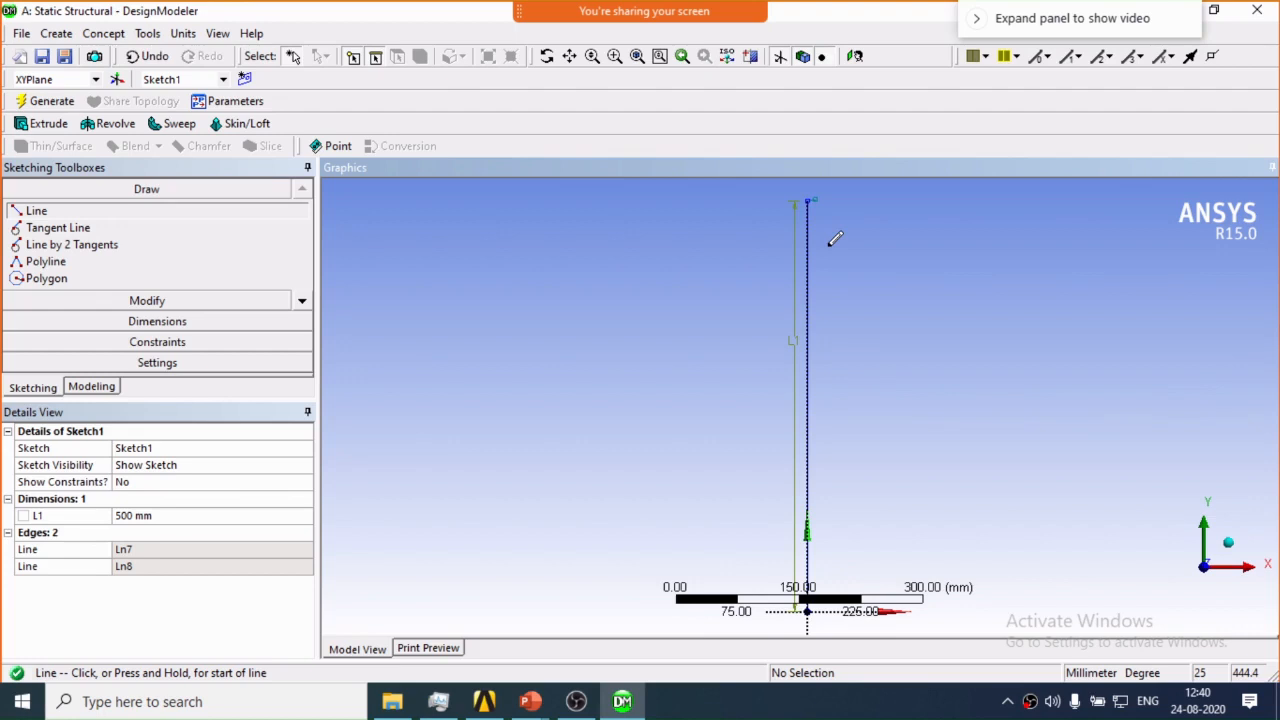
pyautogui.click(85, 232)
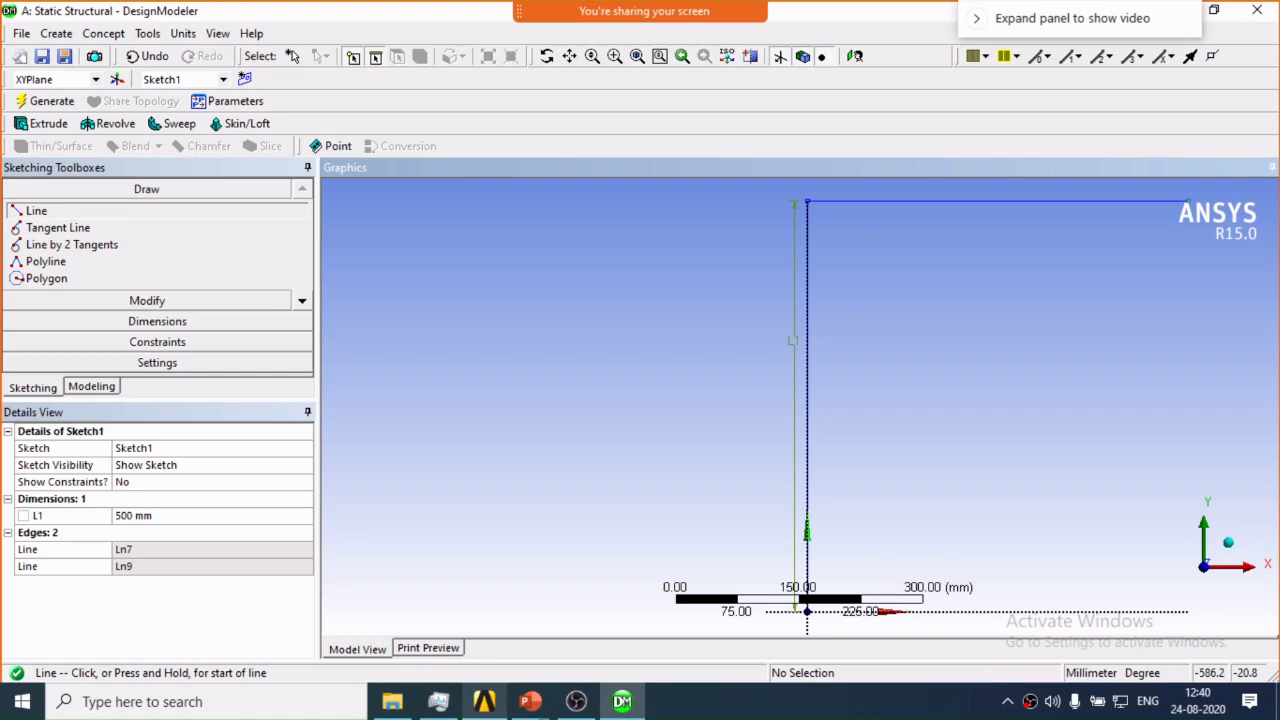
pyautogui.click(622, 701)
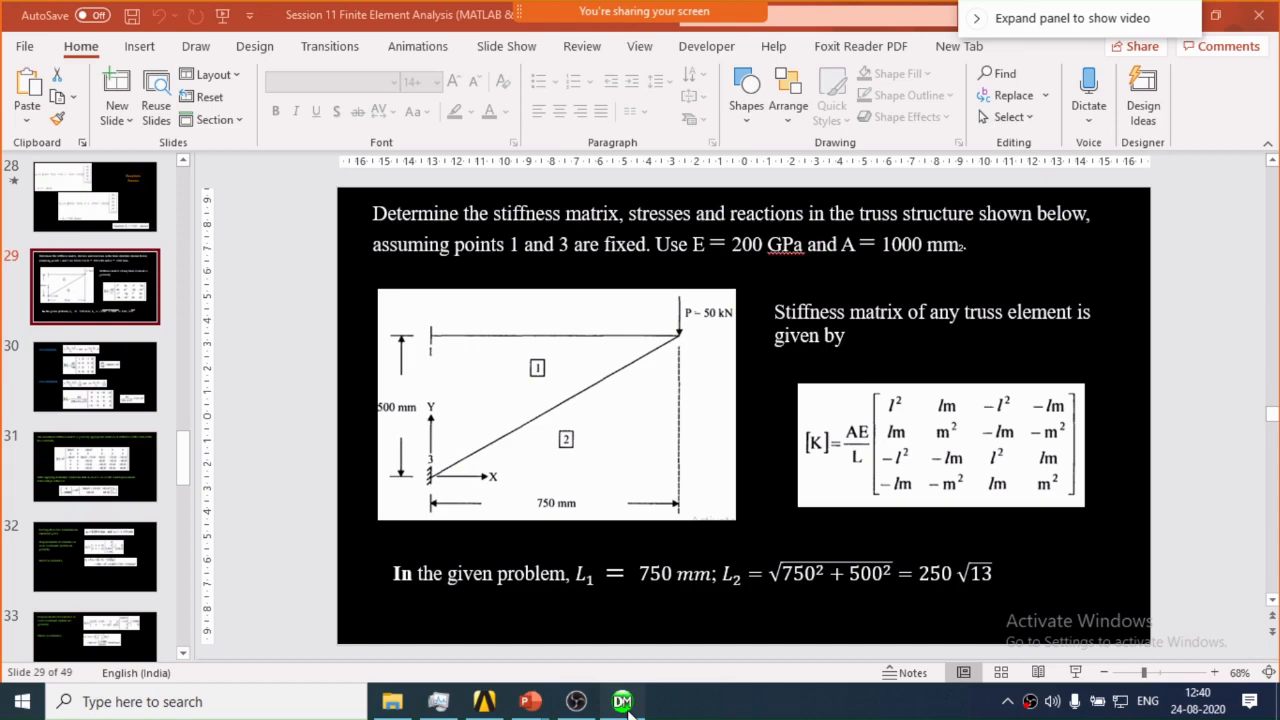
pyautogui.click(624, 703)
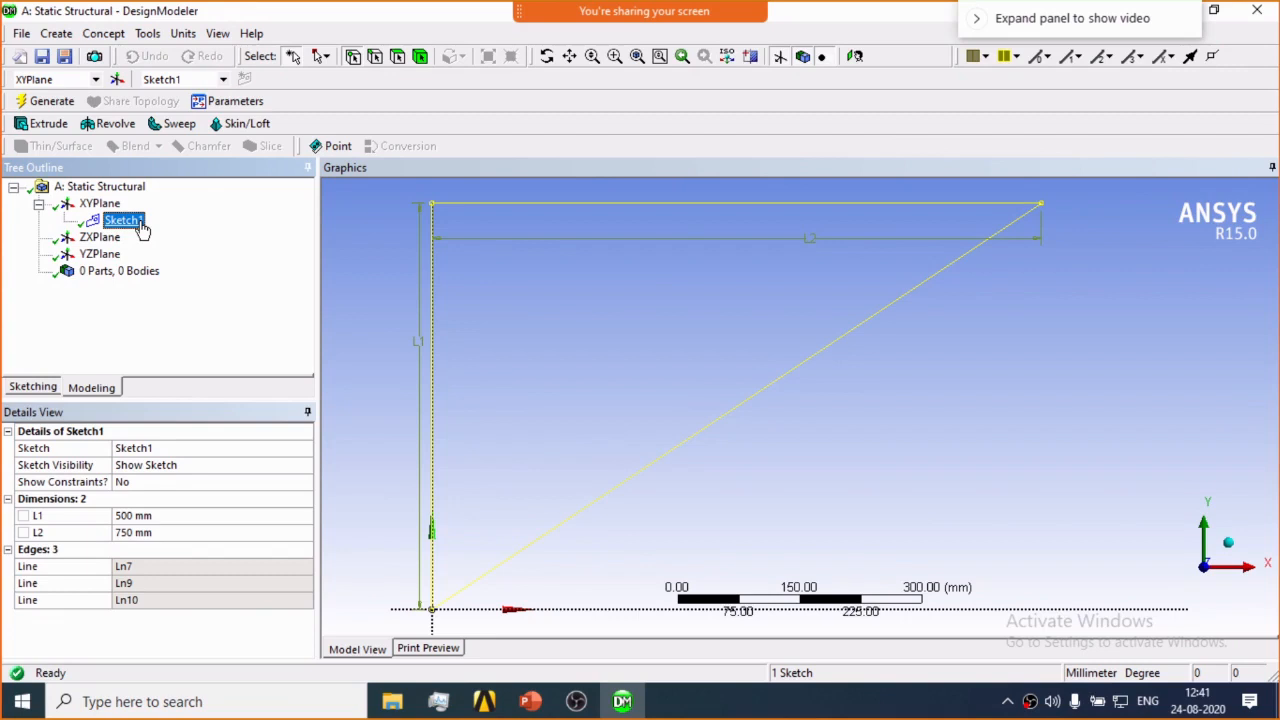
# Create a line body from Sketch1 using Lines From Sketches with the Add Material operation.
pyautogui.click(105, 34)
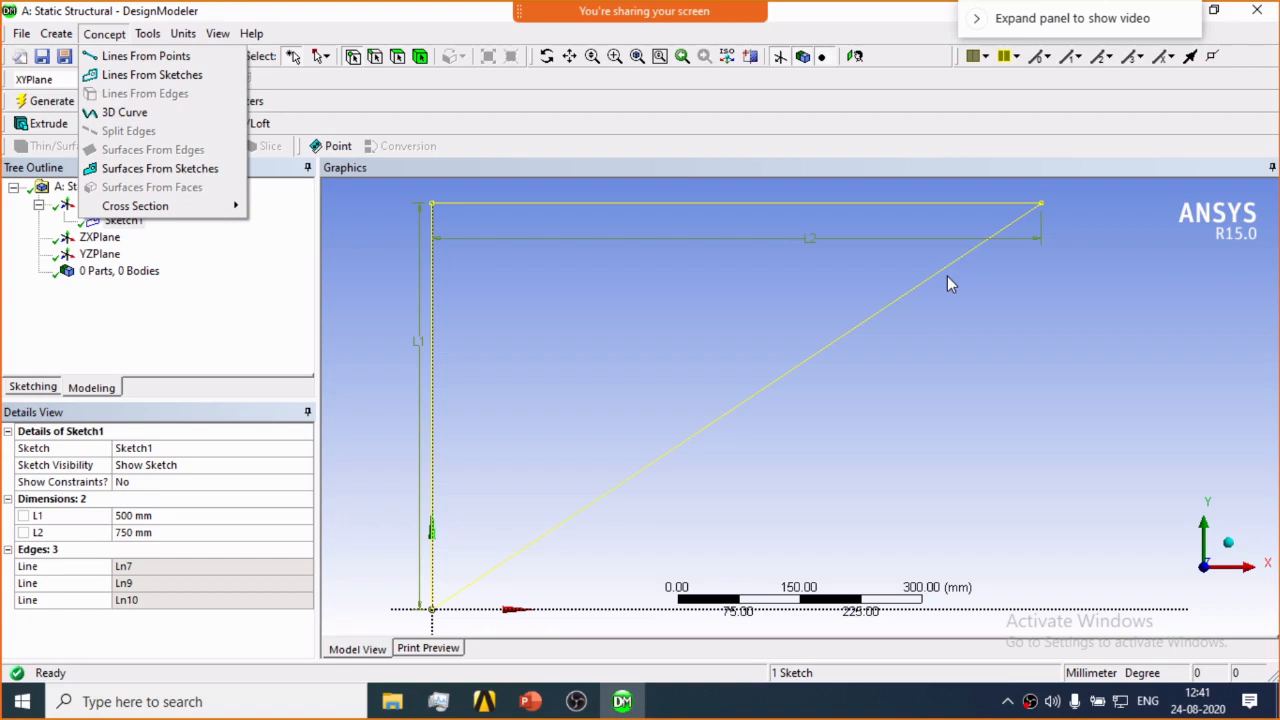
pyautogui.click(152, 75)
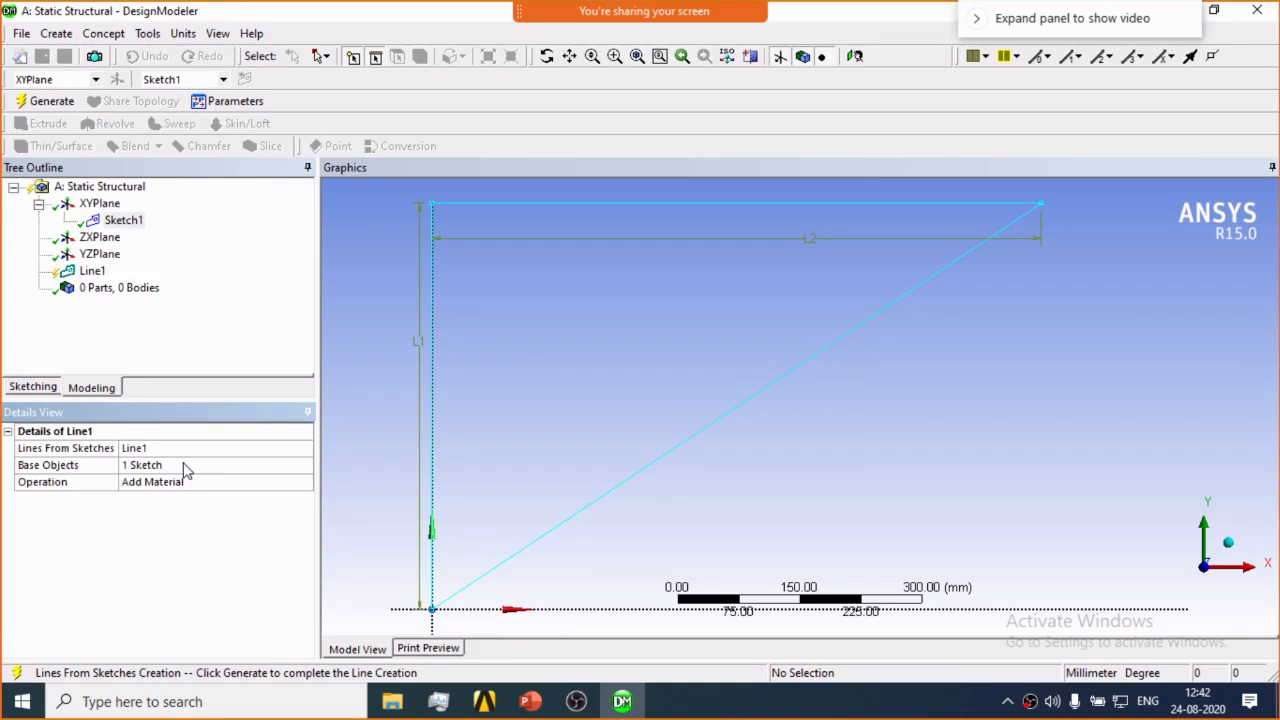
pyautogui.click(126, 310)
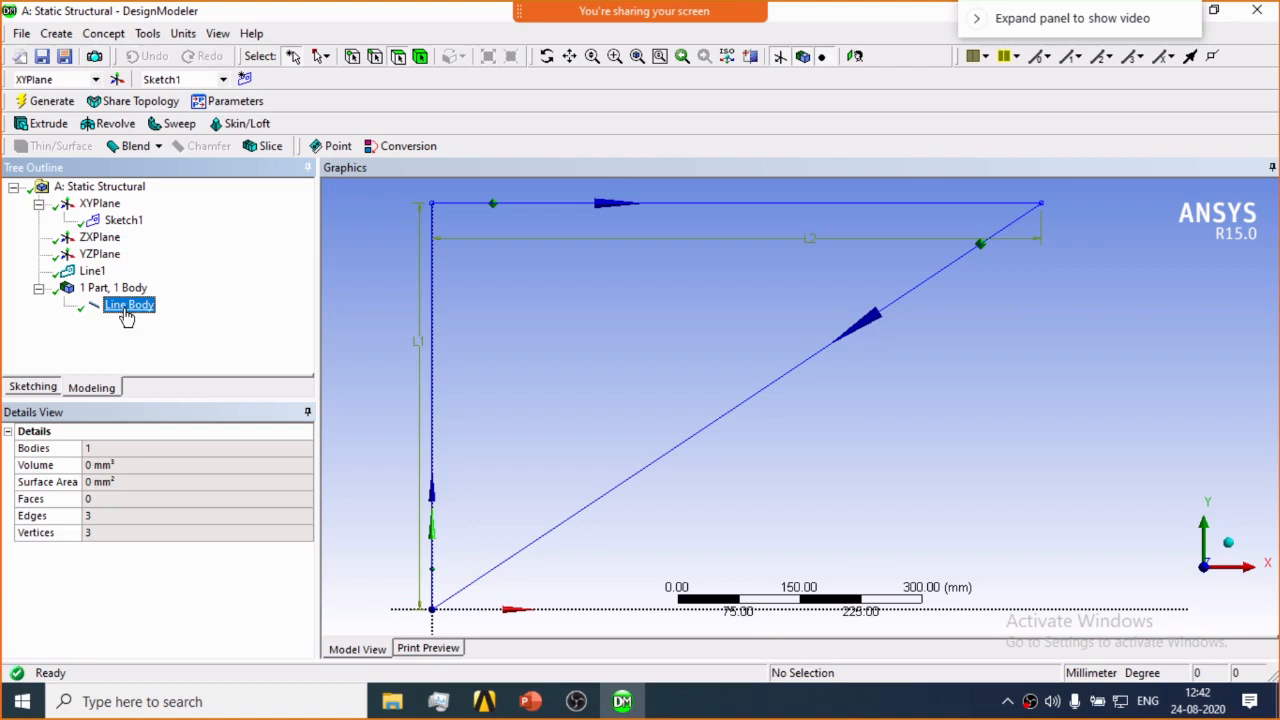
pyautogui.click(93, 272)
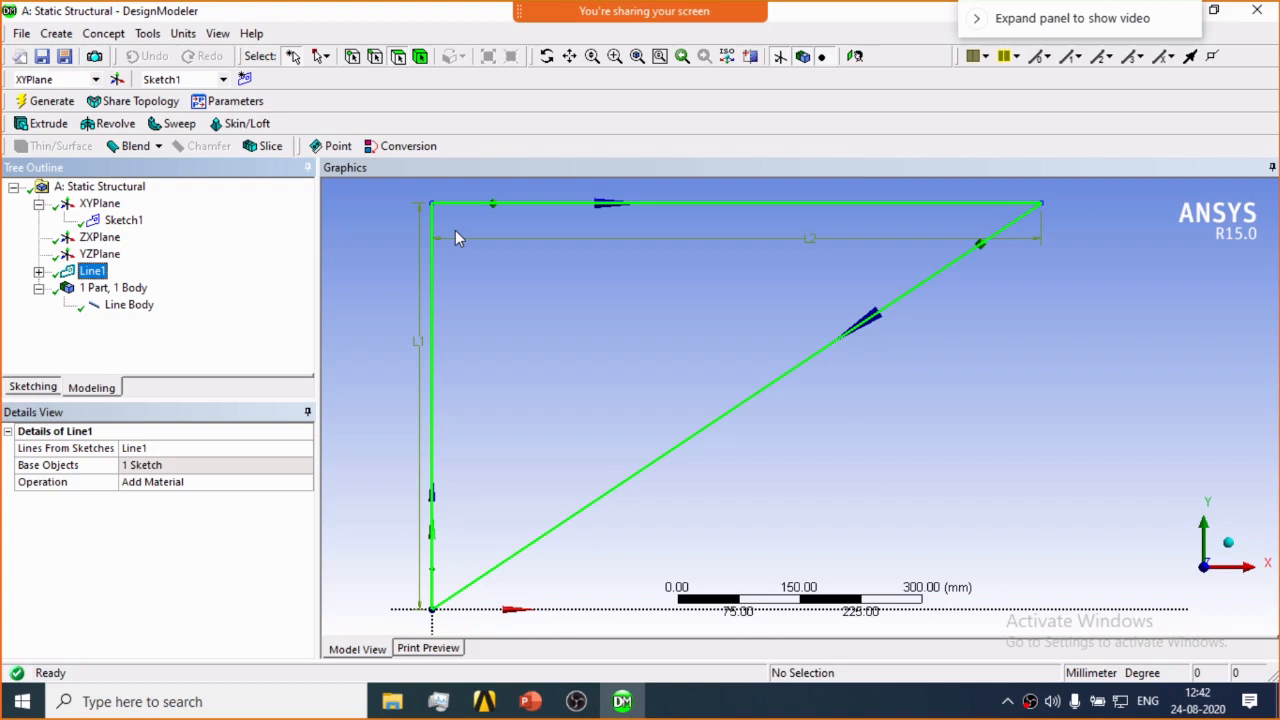
# Add a circular cross section, enter a radius of 31.623 mm, and assign the Circular1 section to the line body.
pyautogui.click(104, 33)
pyautogui.moveTo(167, 208)
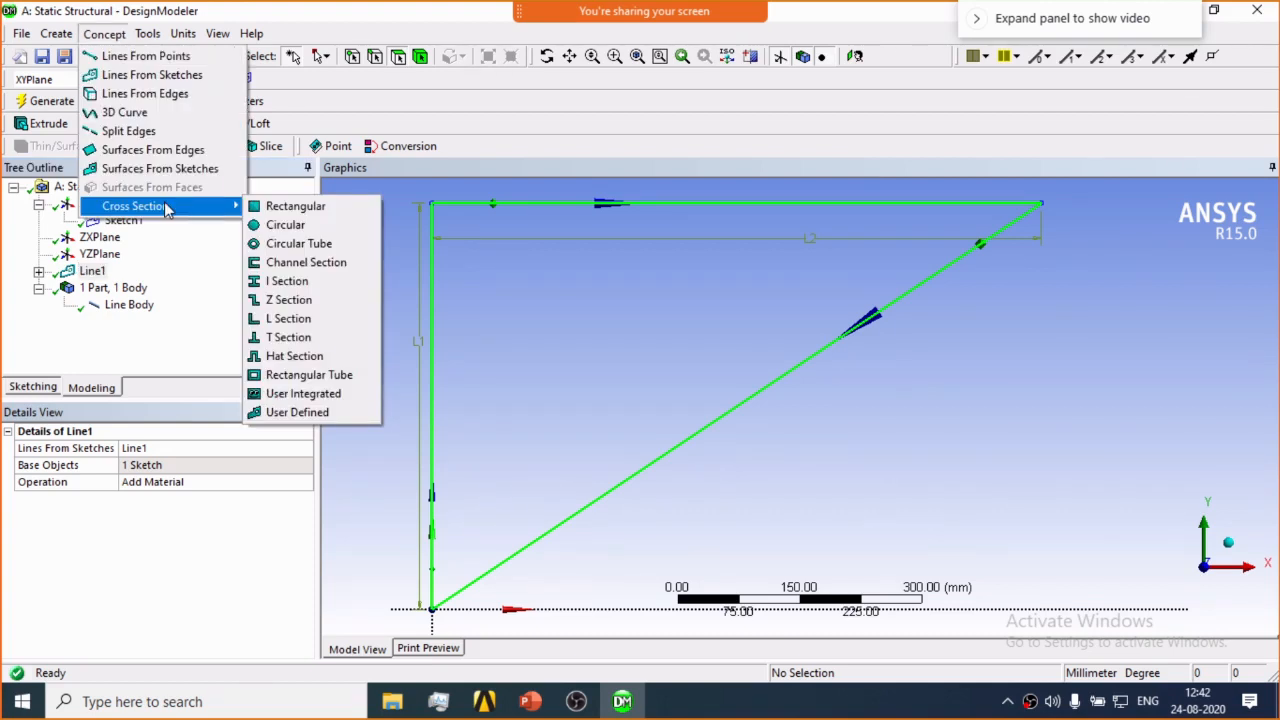
pyautogui.click(313, 233)
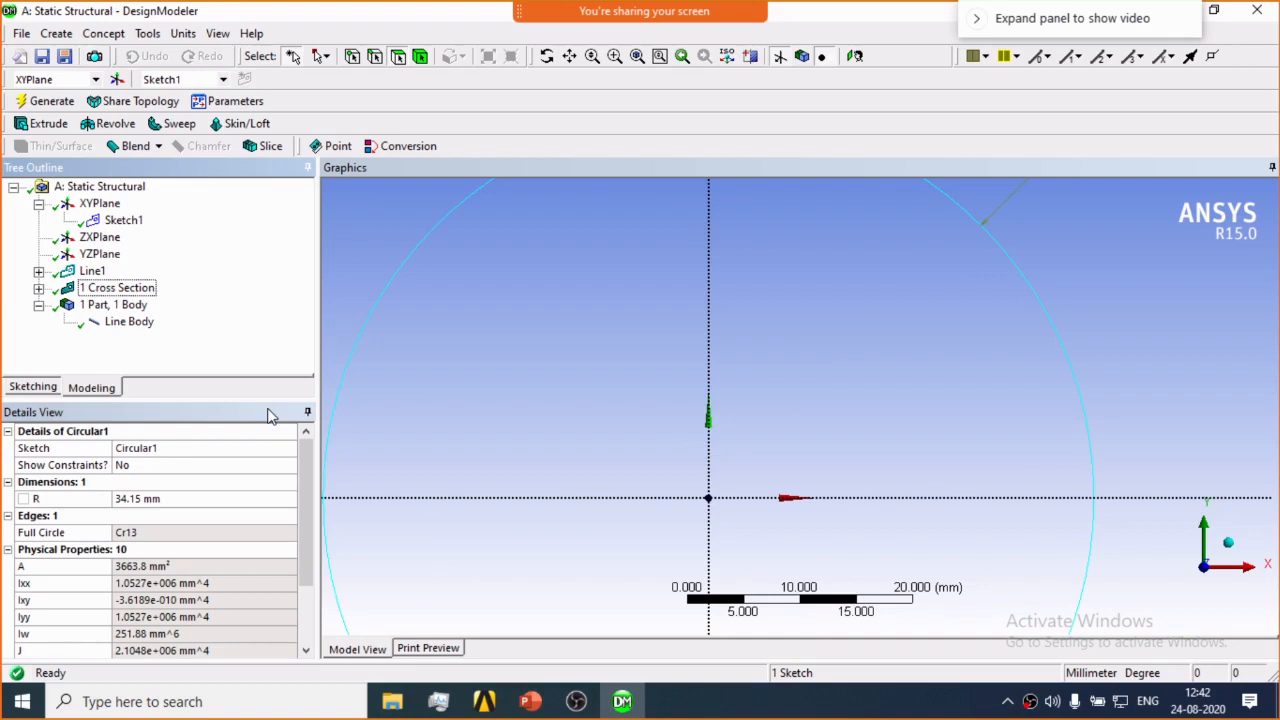
pyautogui.click(386, 357)
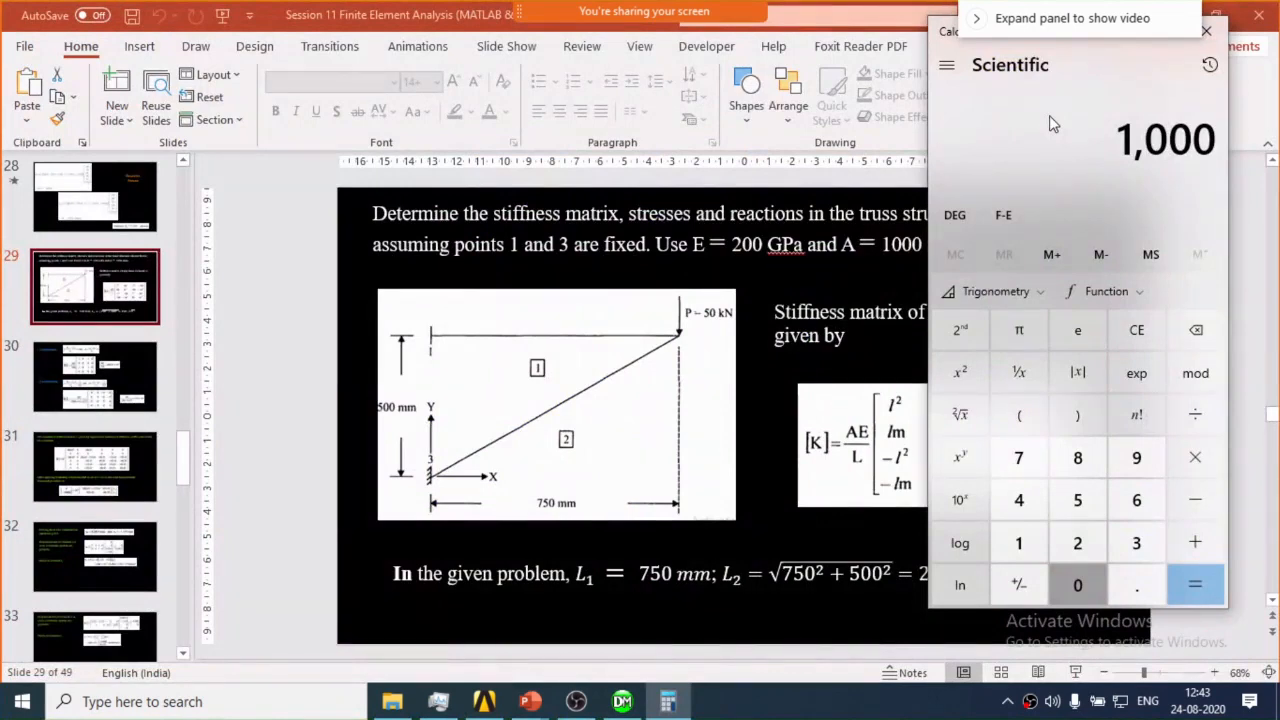
pyautogui.hotkey('shift', '2')
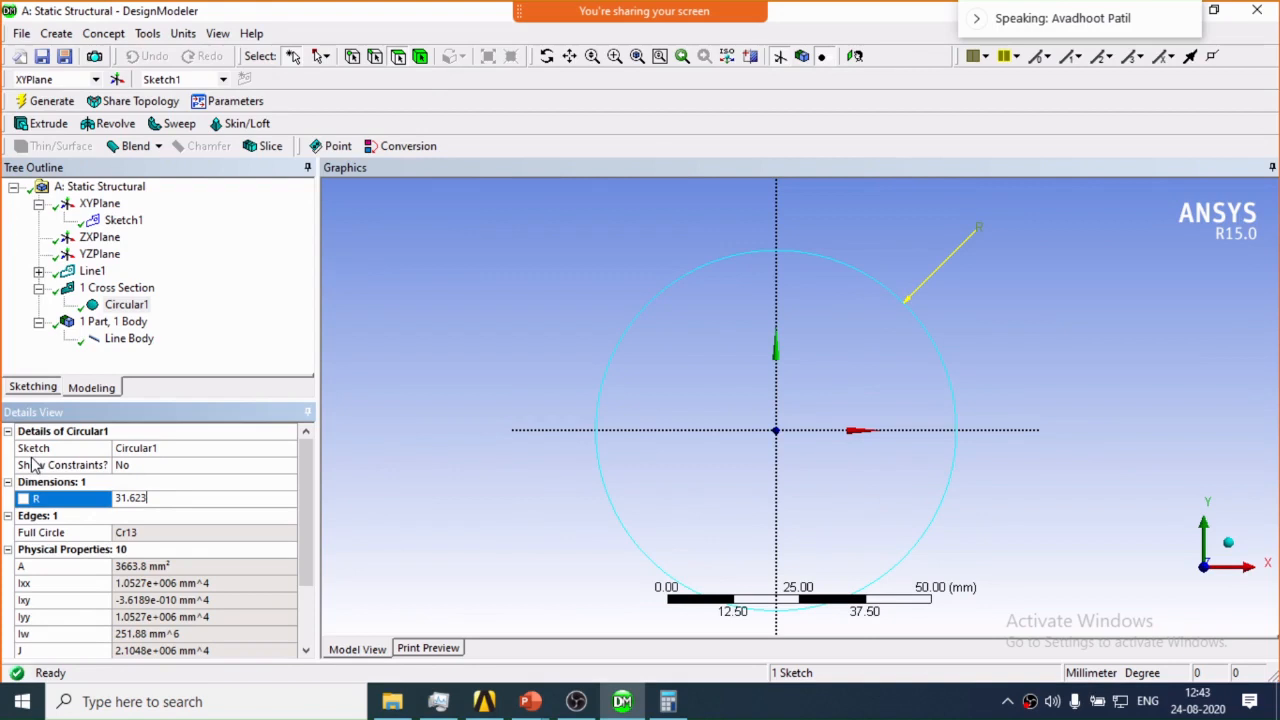
pyautogui.hotkey('alt', 'Tab')
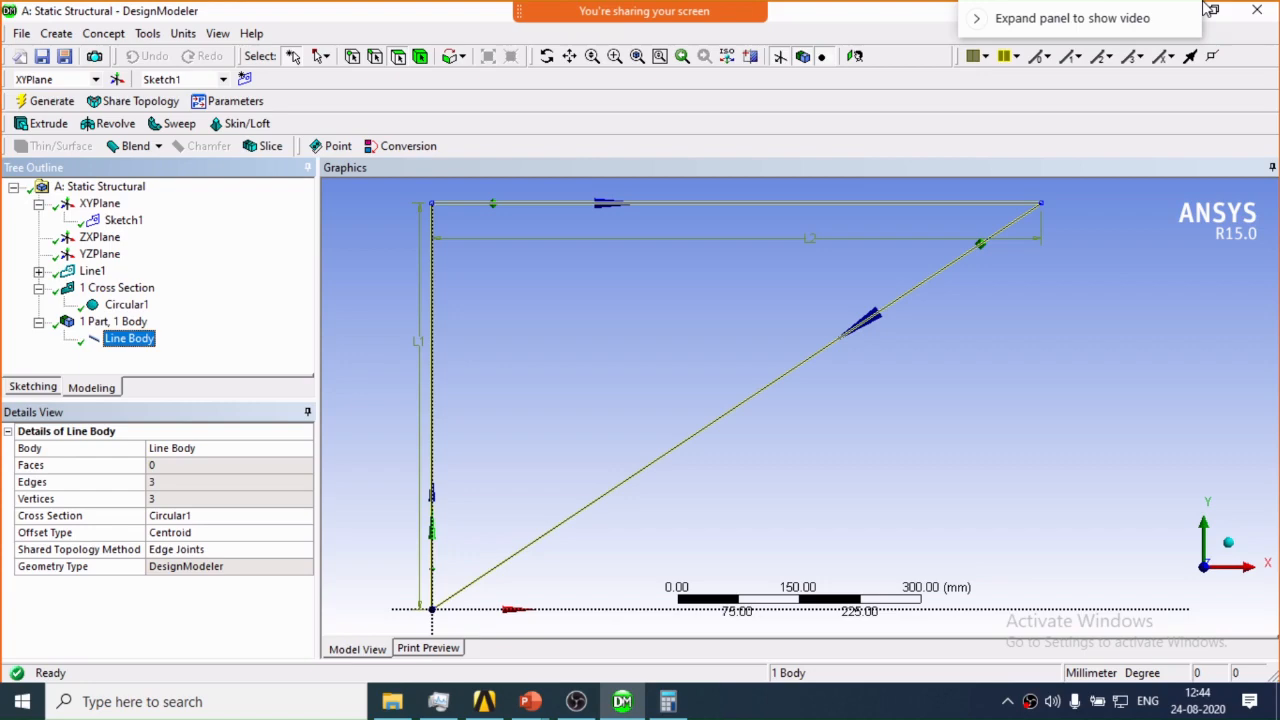
# Leave DesignModeler, open the Model cell in Mechanical, and review the coordinate system, mesh and Static Structural branches.
pyautogui.click(1208, 9)
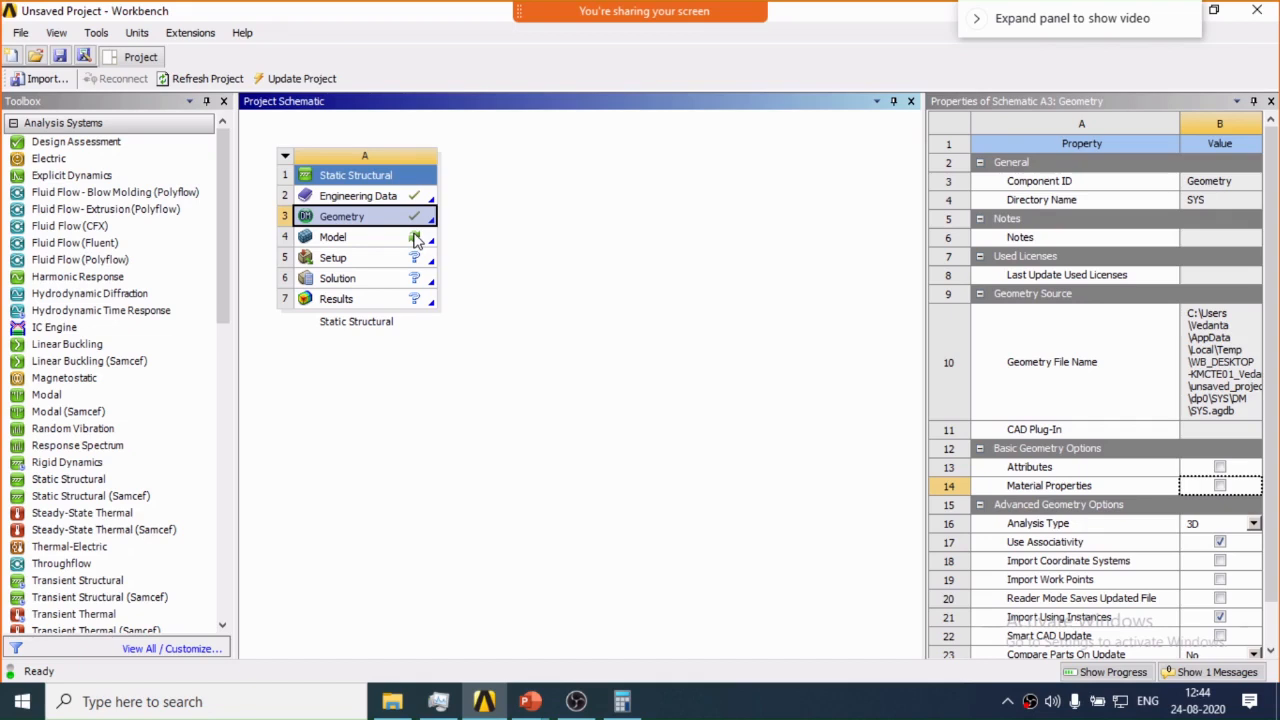
pyautogui.doubleClick(417, 240)
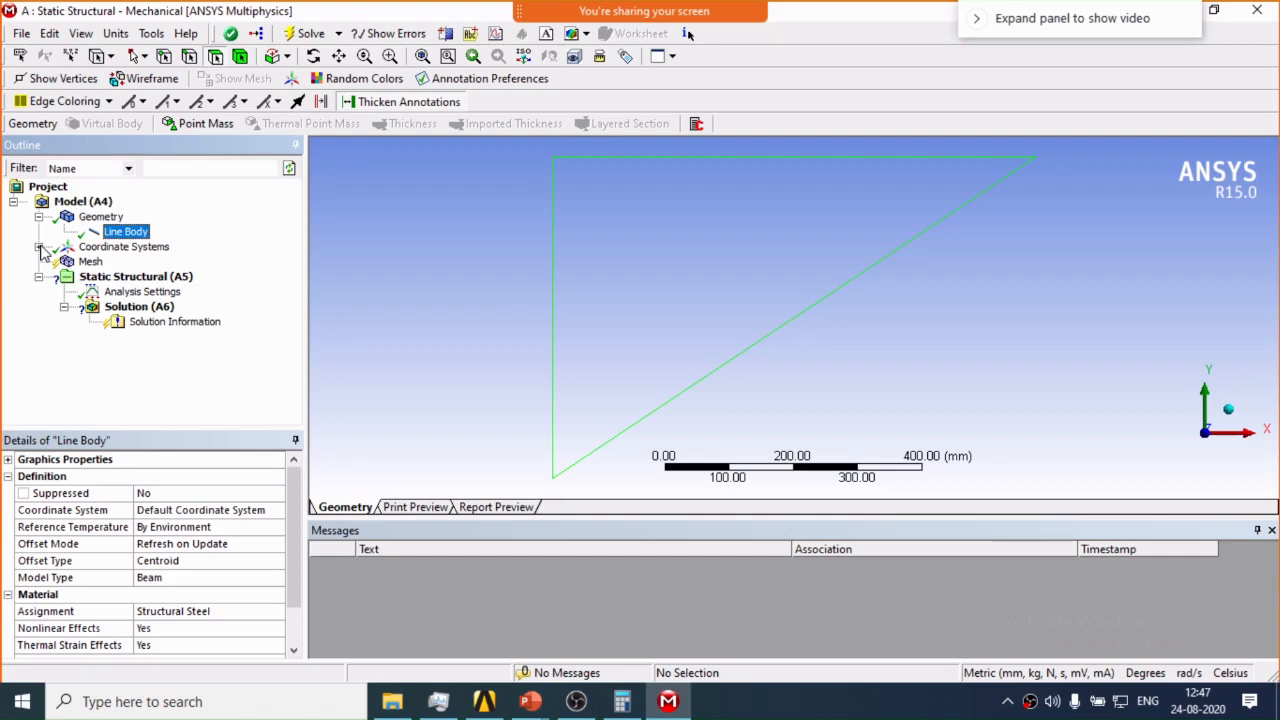
pyautogui.click(39, 247)
pyautogui.click(89, 278)
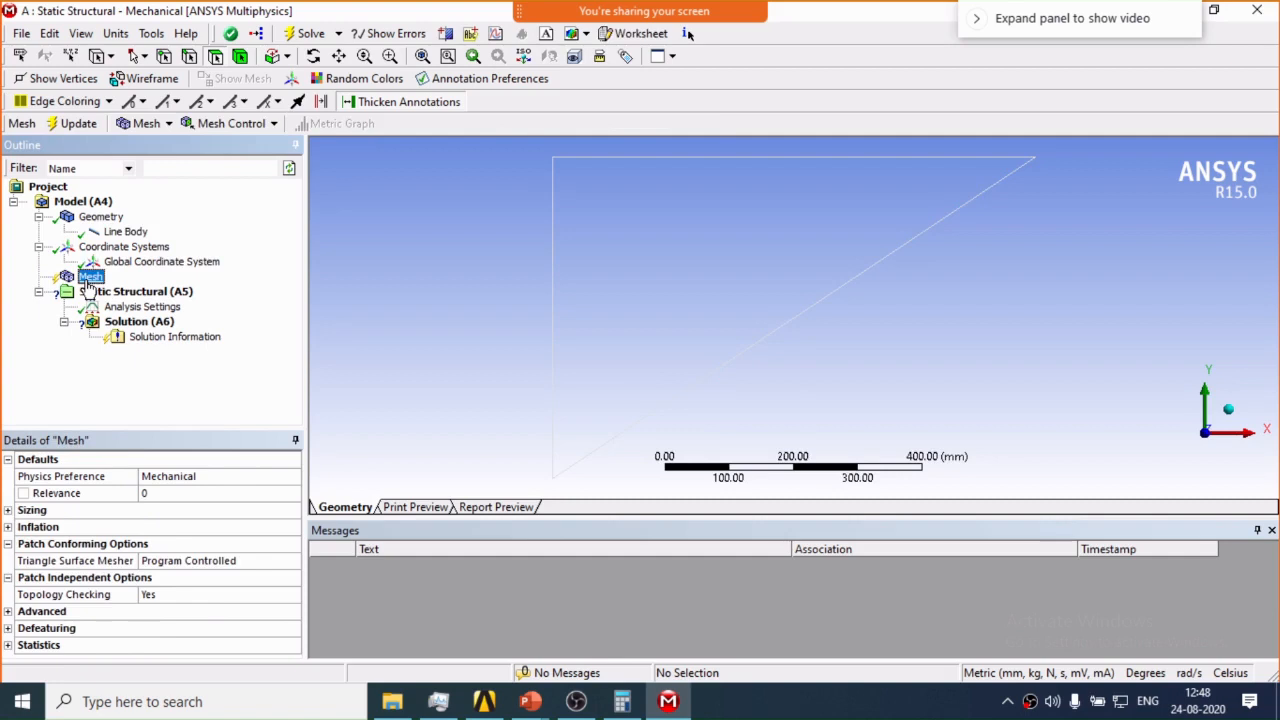
pyautogui.click(88, 291)
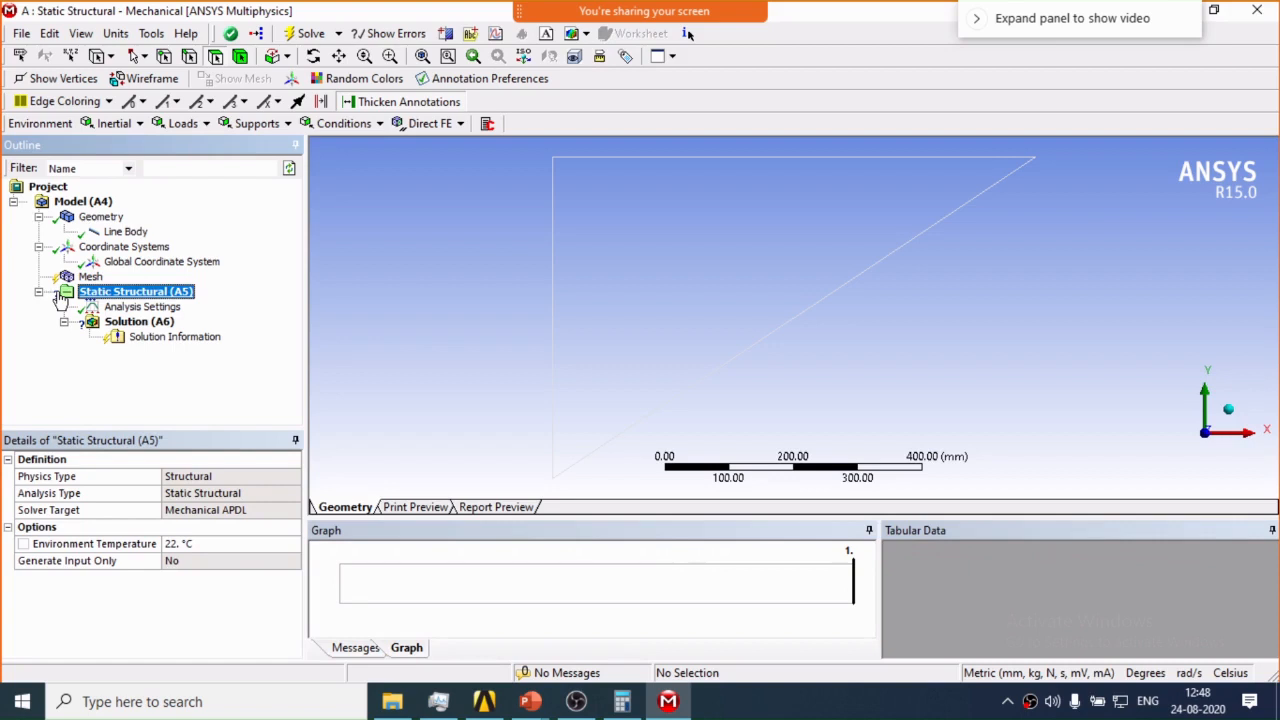
pyautogui.click(62, 279)
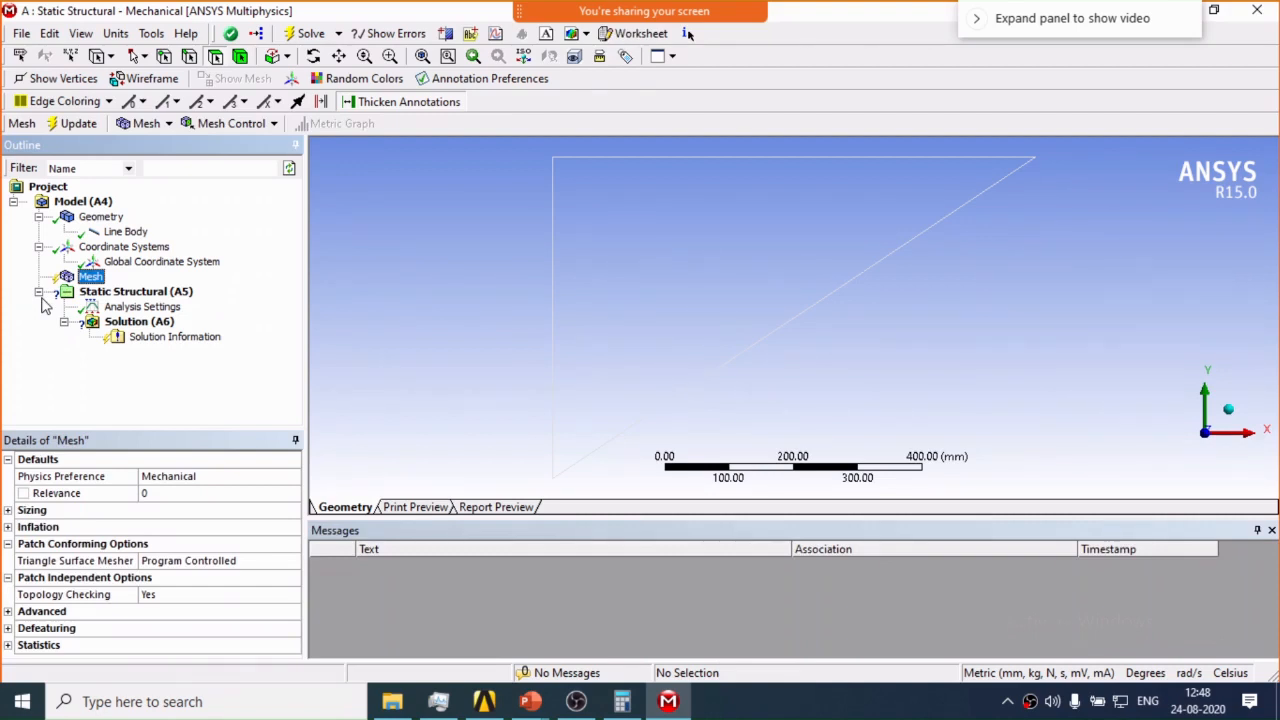
# Add a fixed support to the static analysis at the two end vertices of the vertical 500 mm line.
pyautogui.click(135, 291)
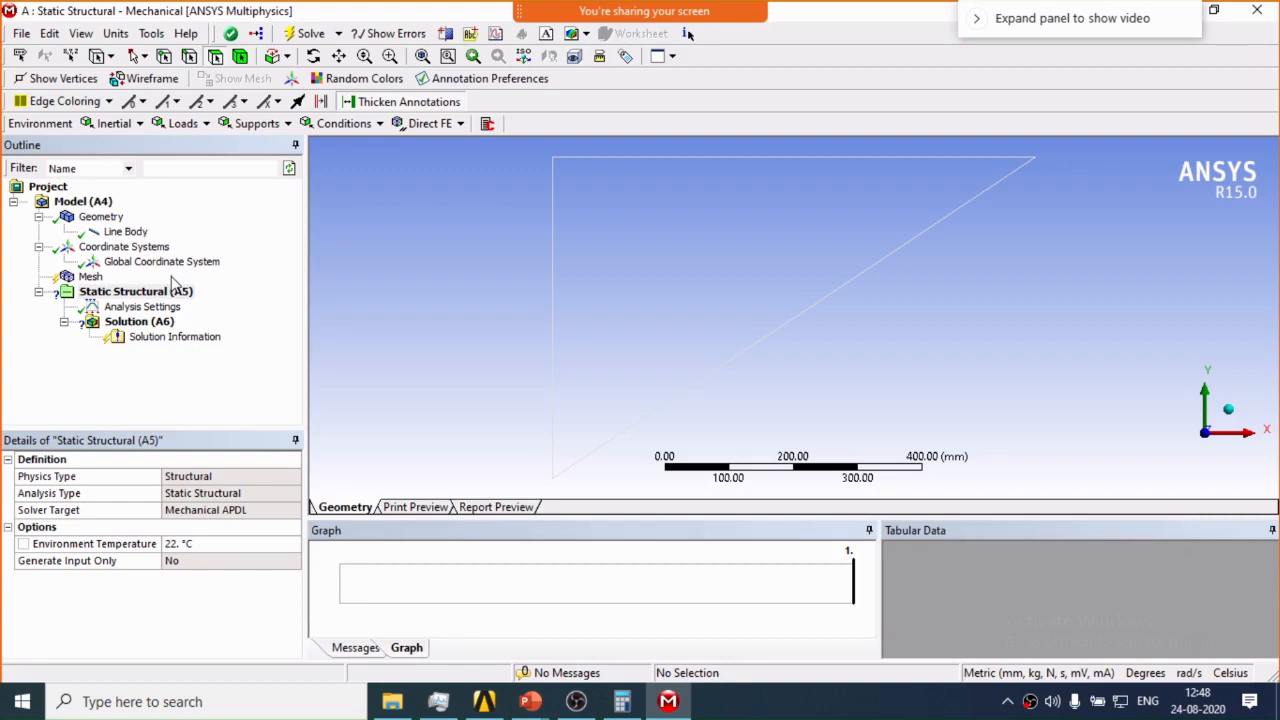
pyautogui.rightClick(124, 292)
pyautogui.moveTo(220, 301)
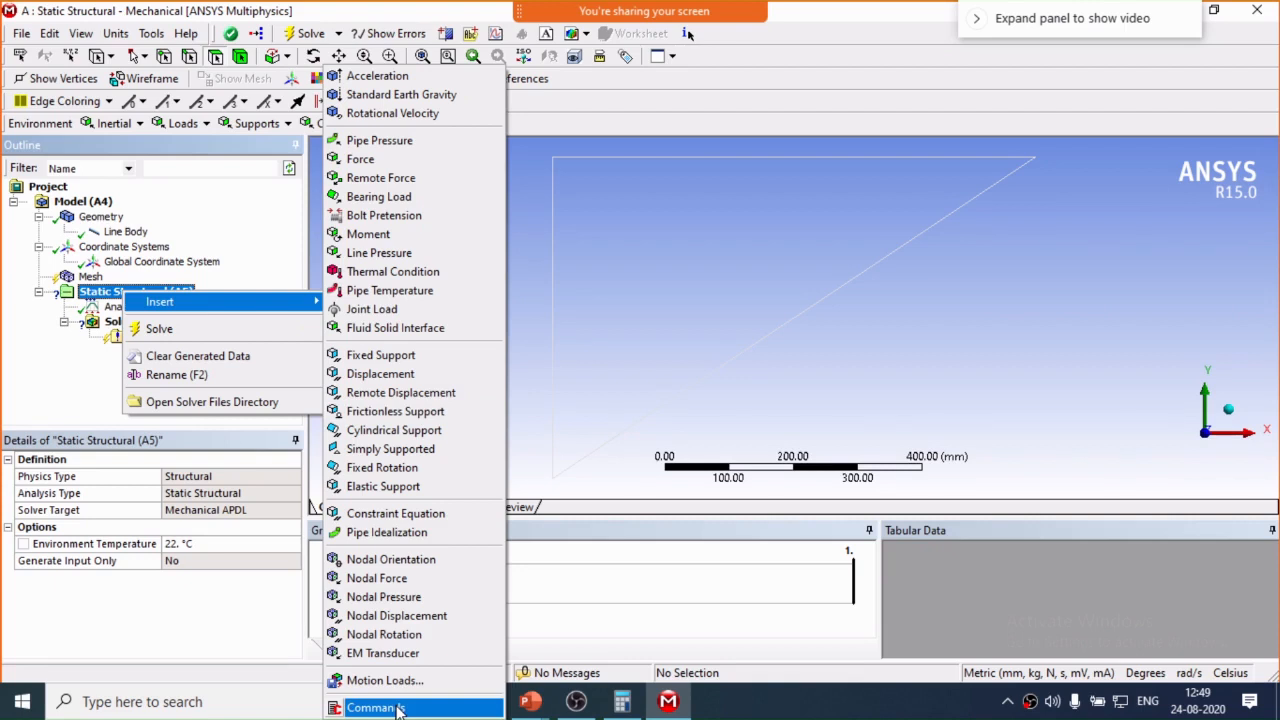
pyautogui.click(396, 349)
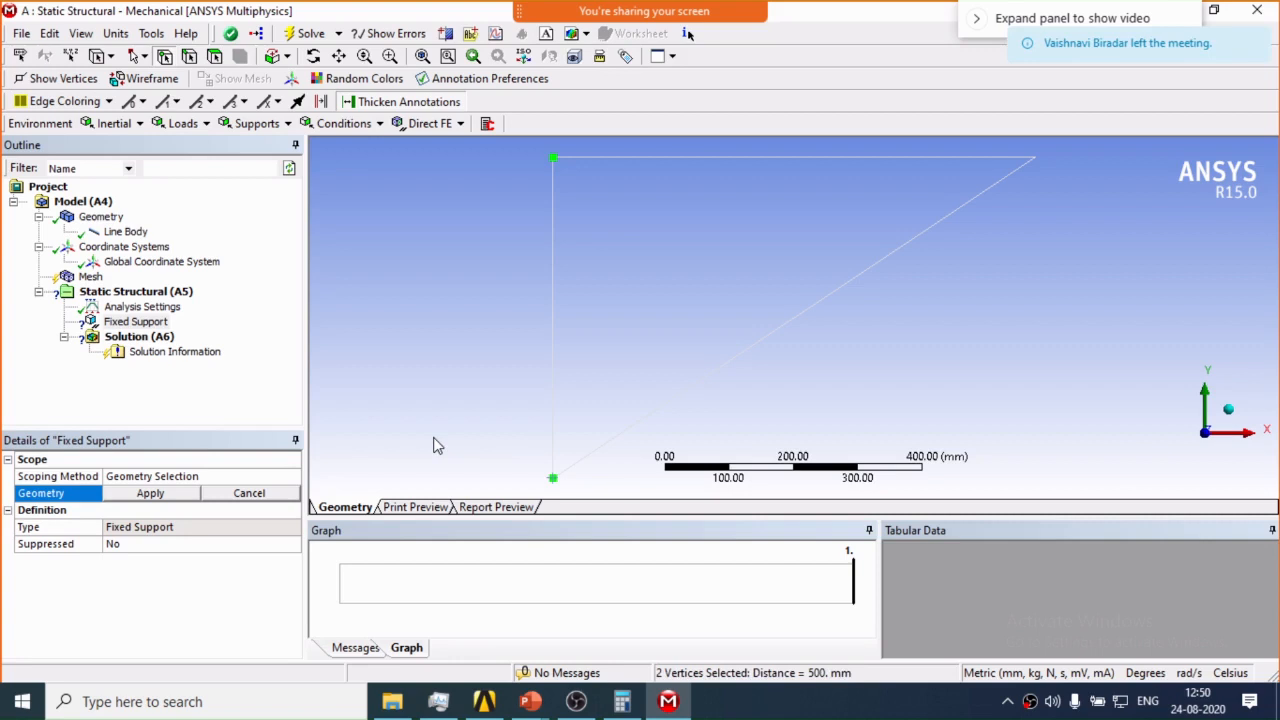
pyautogui.click(150, 493)
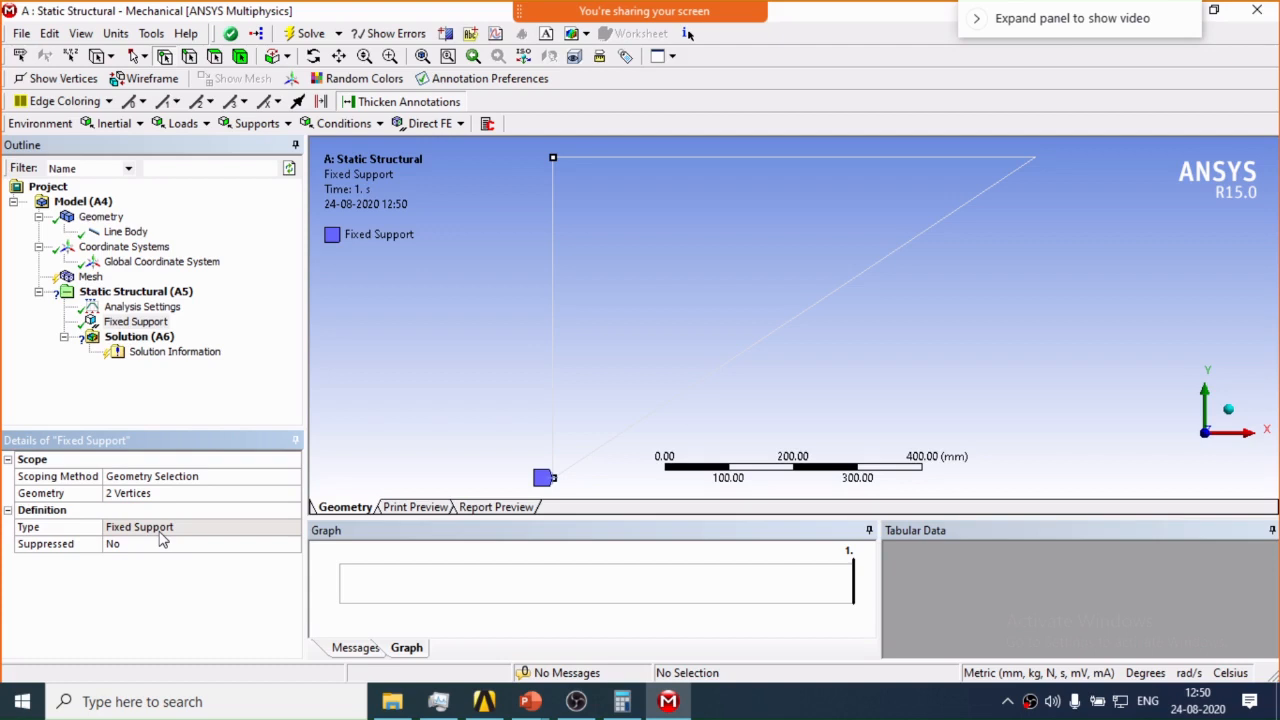
# Add a force at the vertex joining the horizontal and inclined lines, defined by components with a Y component of -150000 N.
pyautogui.rightClick(155, 291)
pyautogui.moveTo(250, 301)
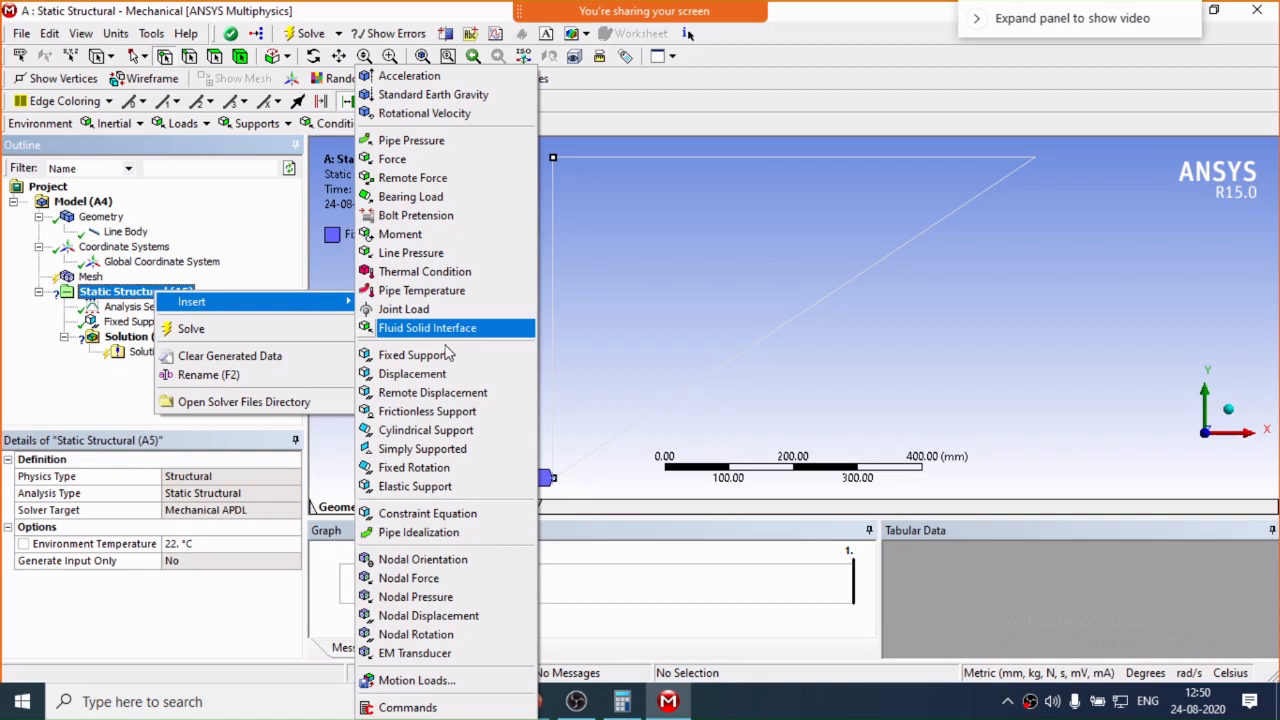
pyautogui.click(392, 159)
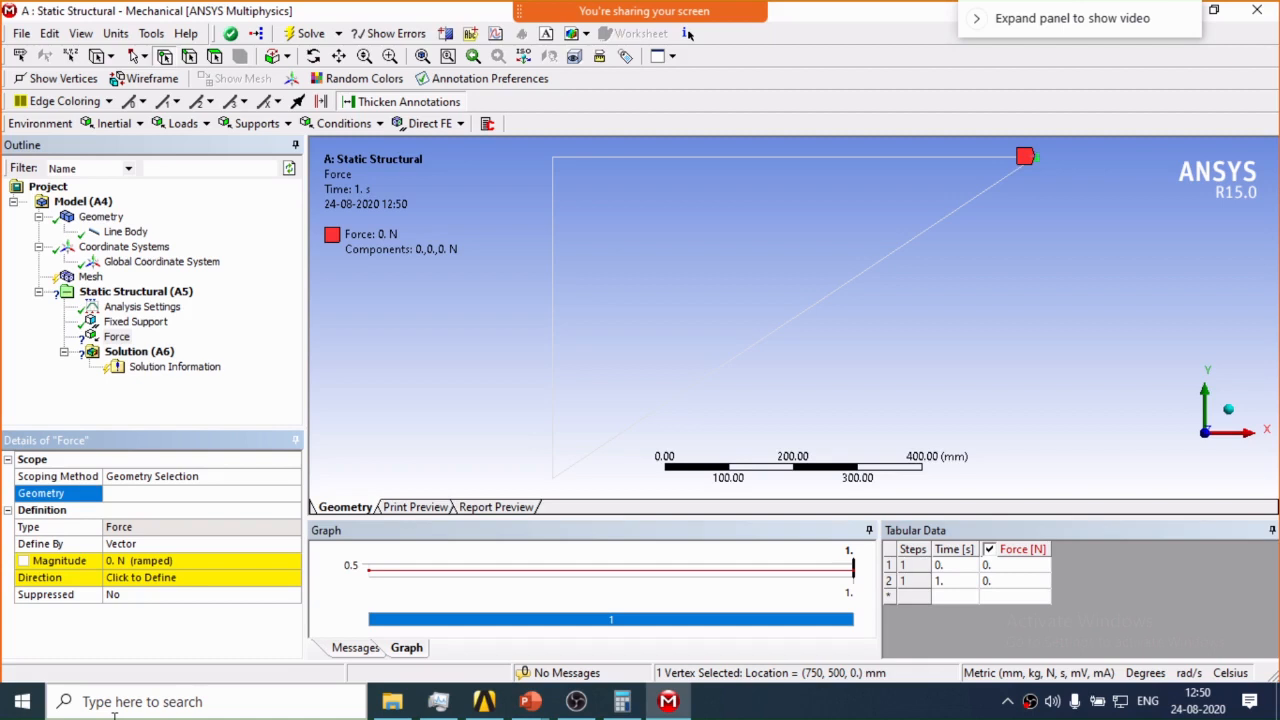
pyautogui.click(292, 543)
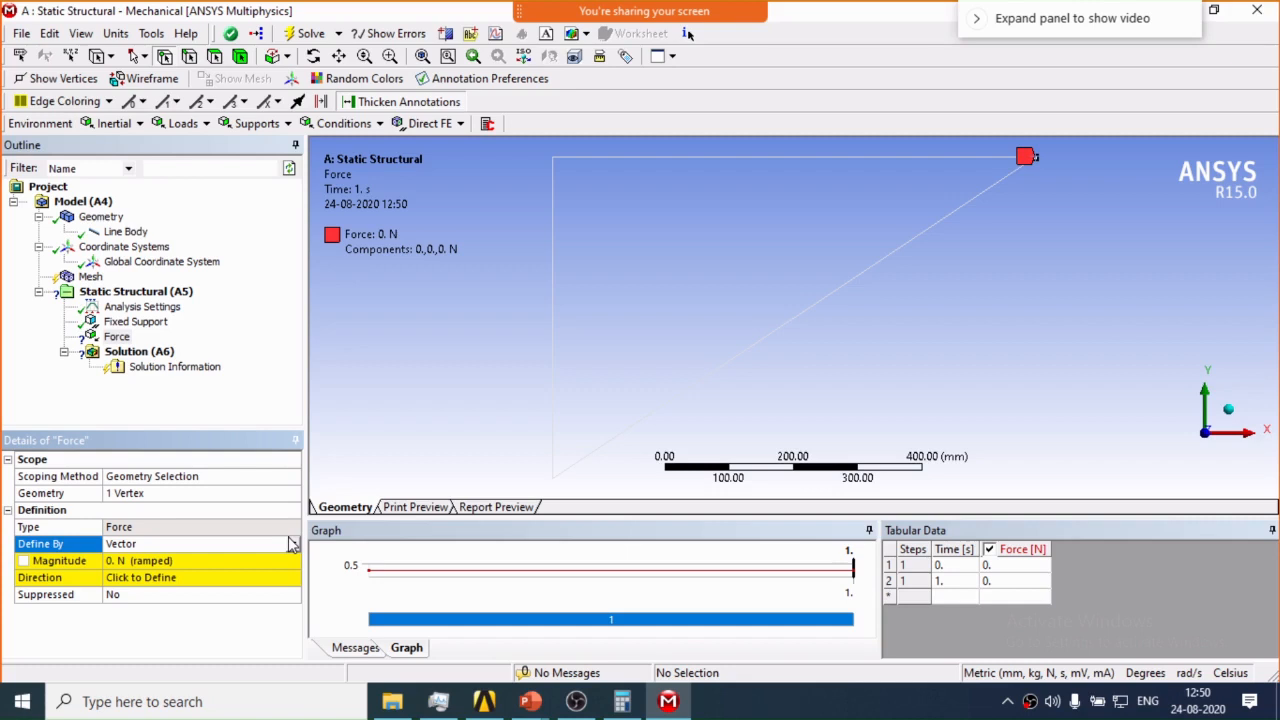
pyautogui.click(292, 543)
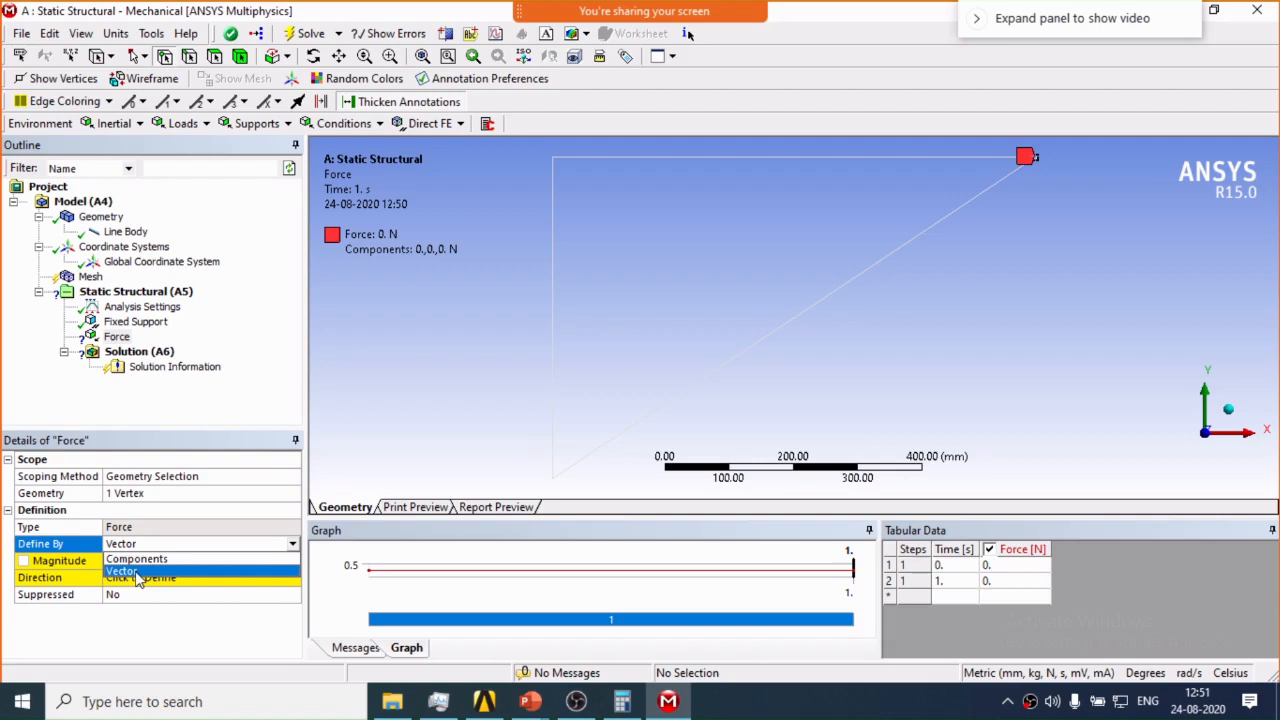
pyautogui.click(137, 558)
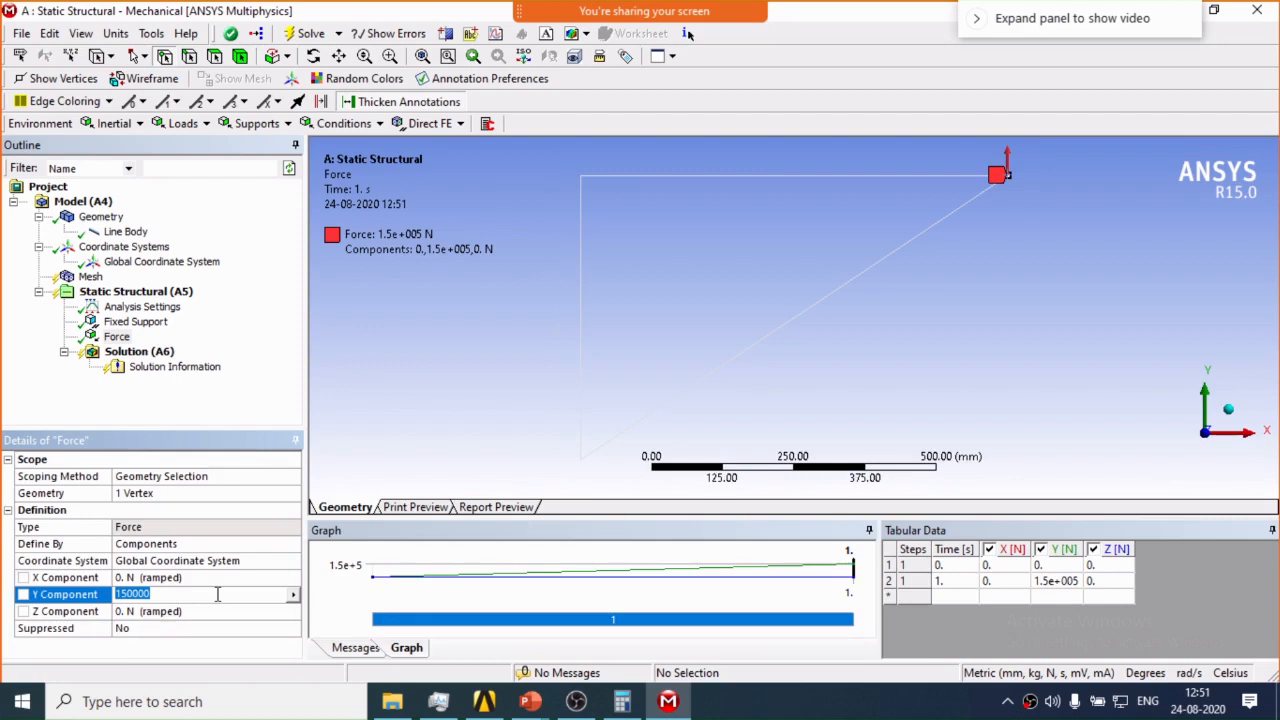
pyautogui.write('-150000')
pyautogui.press('Return')
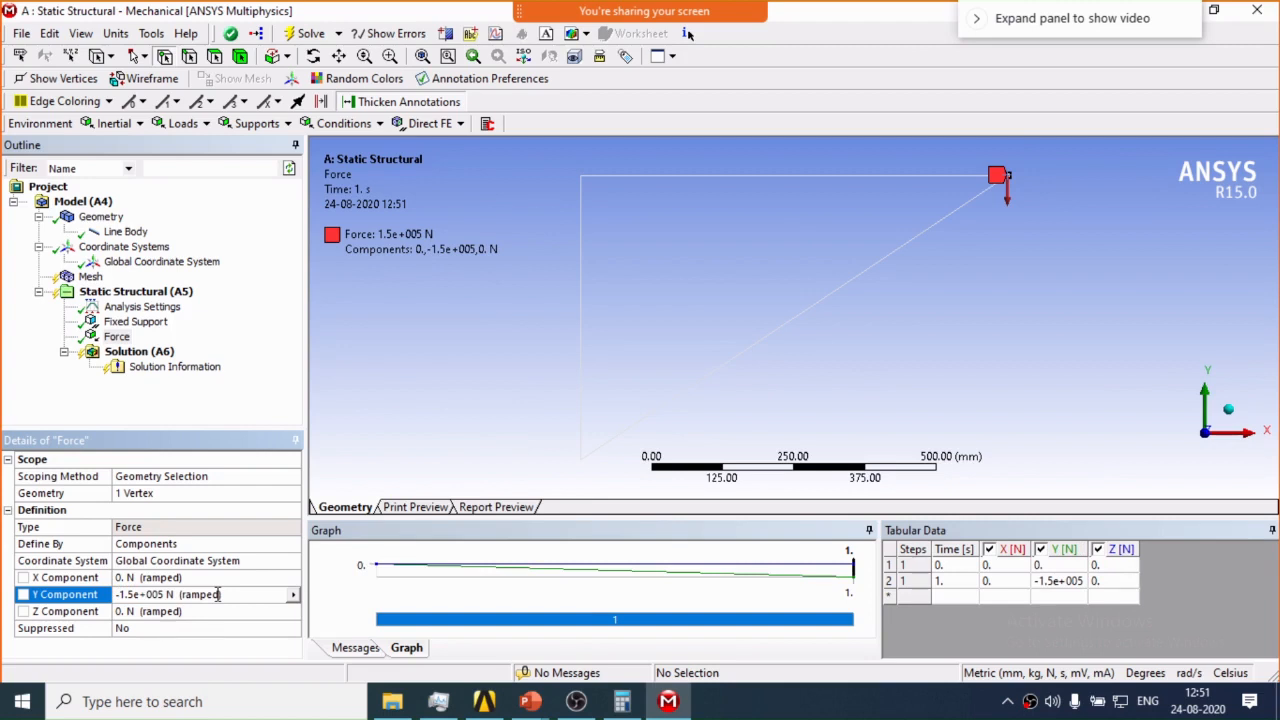
# Switch the Solution Information output to Force Convergence, check the applied support and force, and return the output to Solver Output.
pyautogui.click(139, 352)
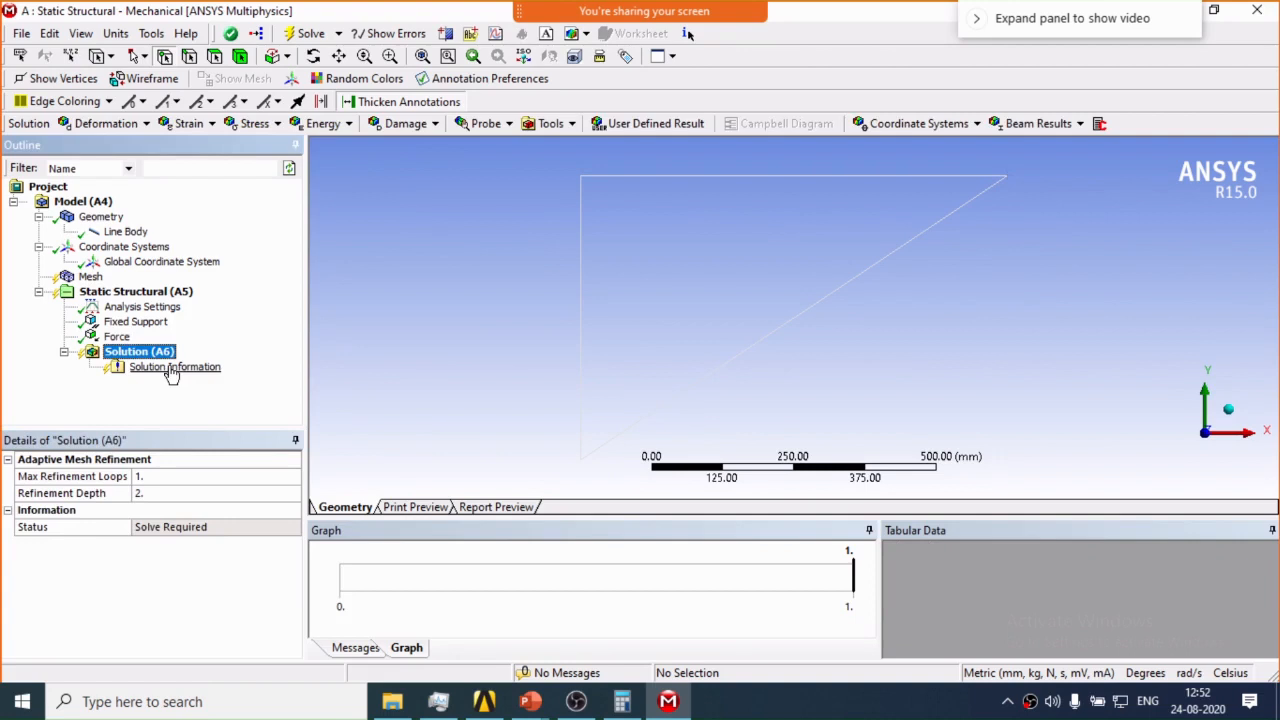
pyautogui.click(172, 367)
pyautogui.click(276, 477)
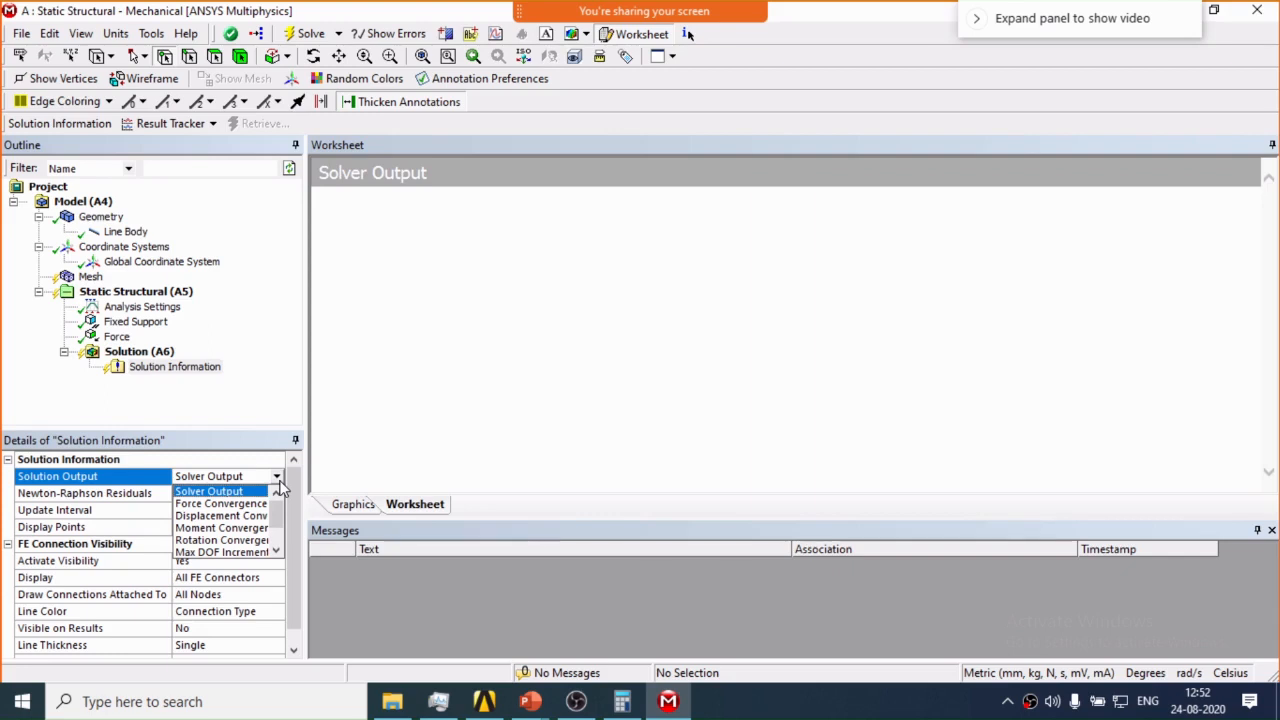
pyautogui.click(221, 503)
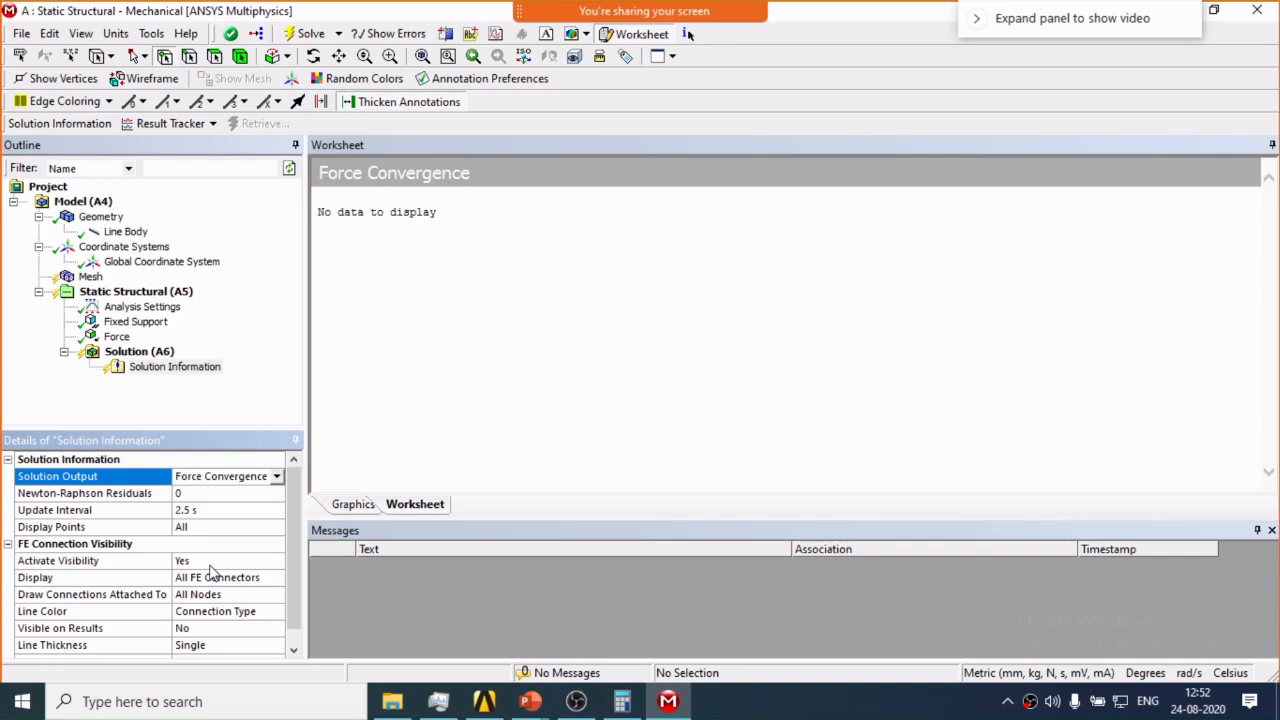
pyautogui.click(136, 291)
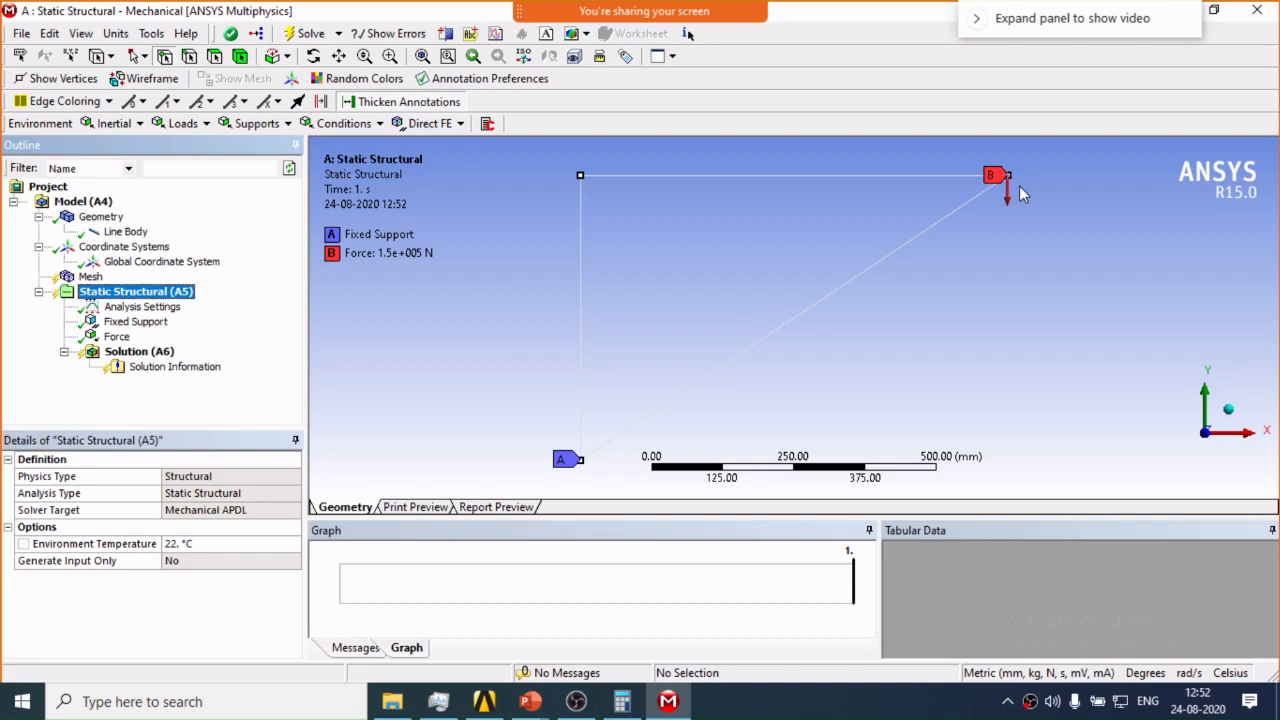
pyautogui.click(175, 367)
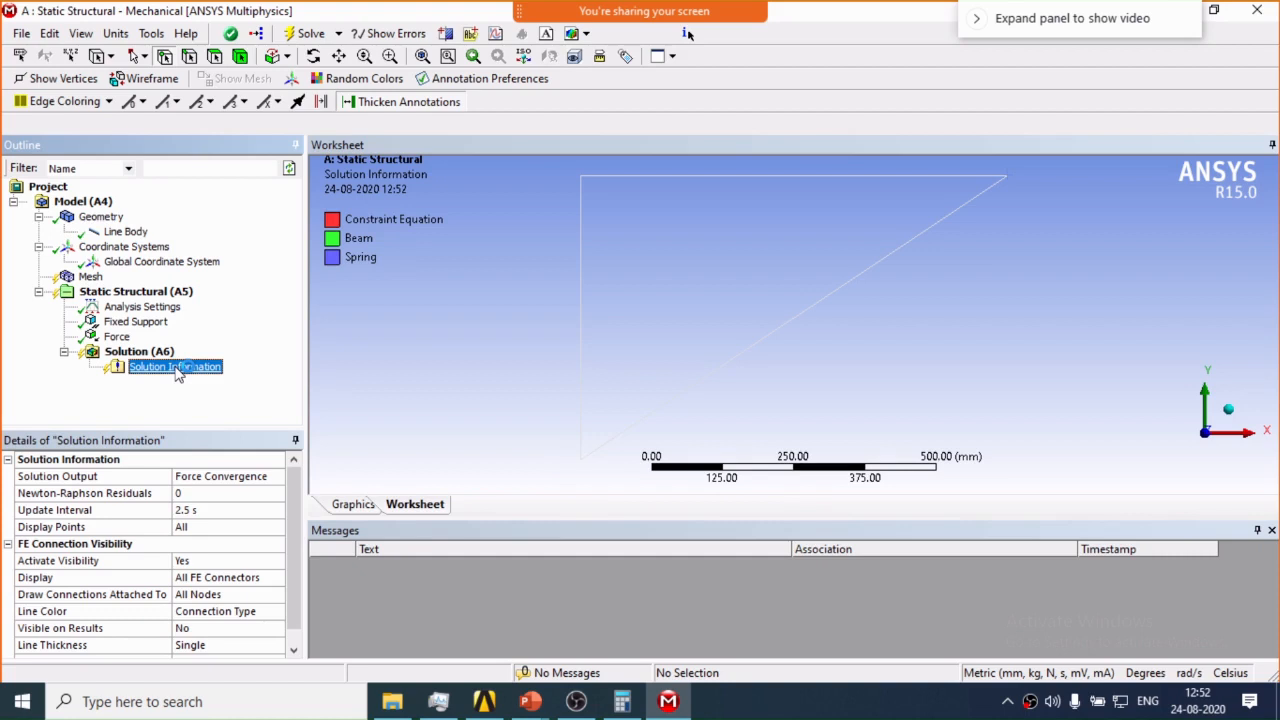
pyautogui.click(225, 476)
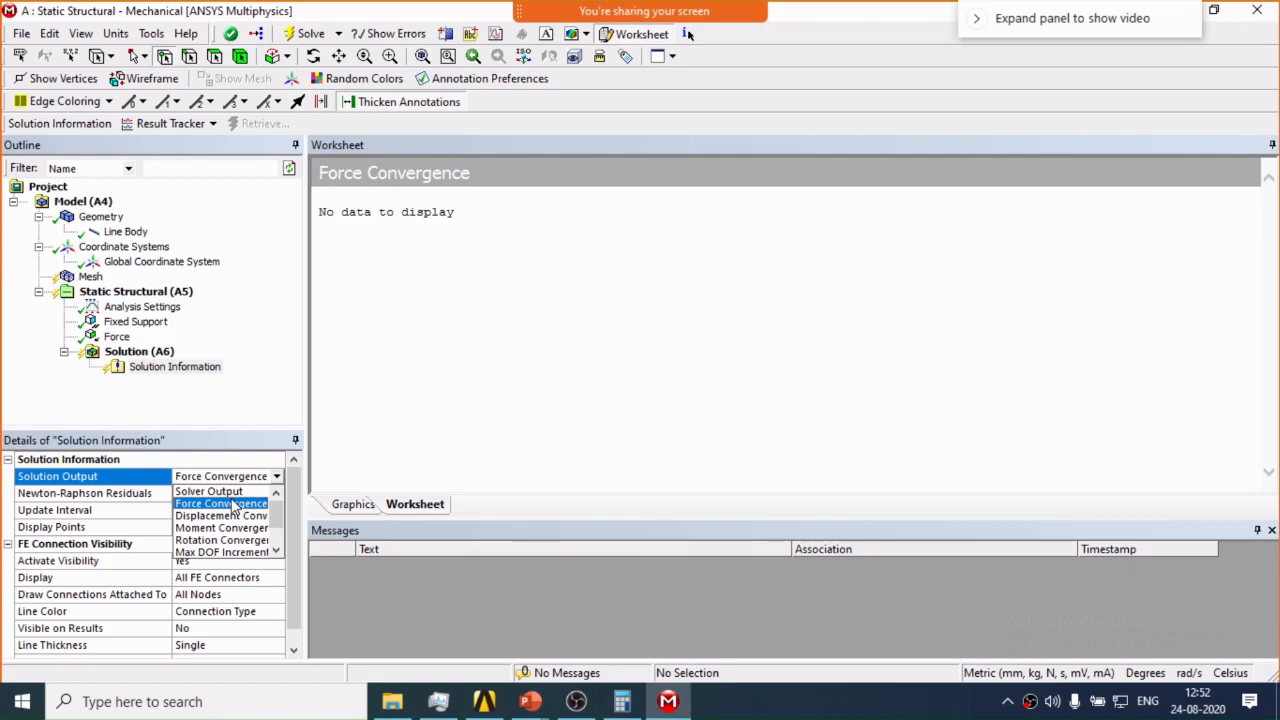
pyautogui.click(208, 491)
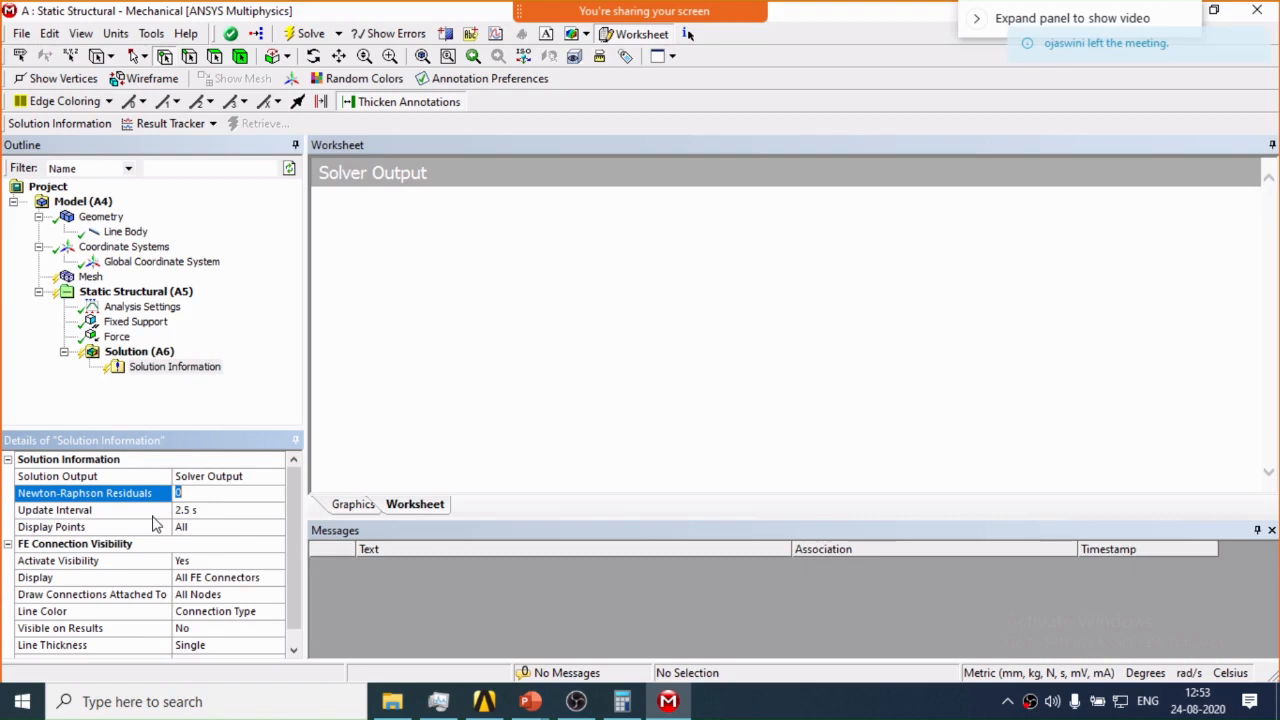
# Add Total Deformation and Directional Deformation results to the solution, with the directional result oriented along the Y axis.
pyautogui.rightClick(139, 352)
pyautogui.moveTo(240, 363)
pyautogui.moveTo(458, 390)
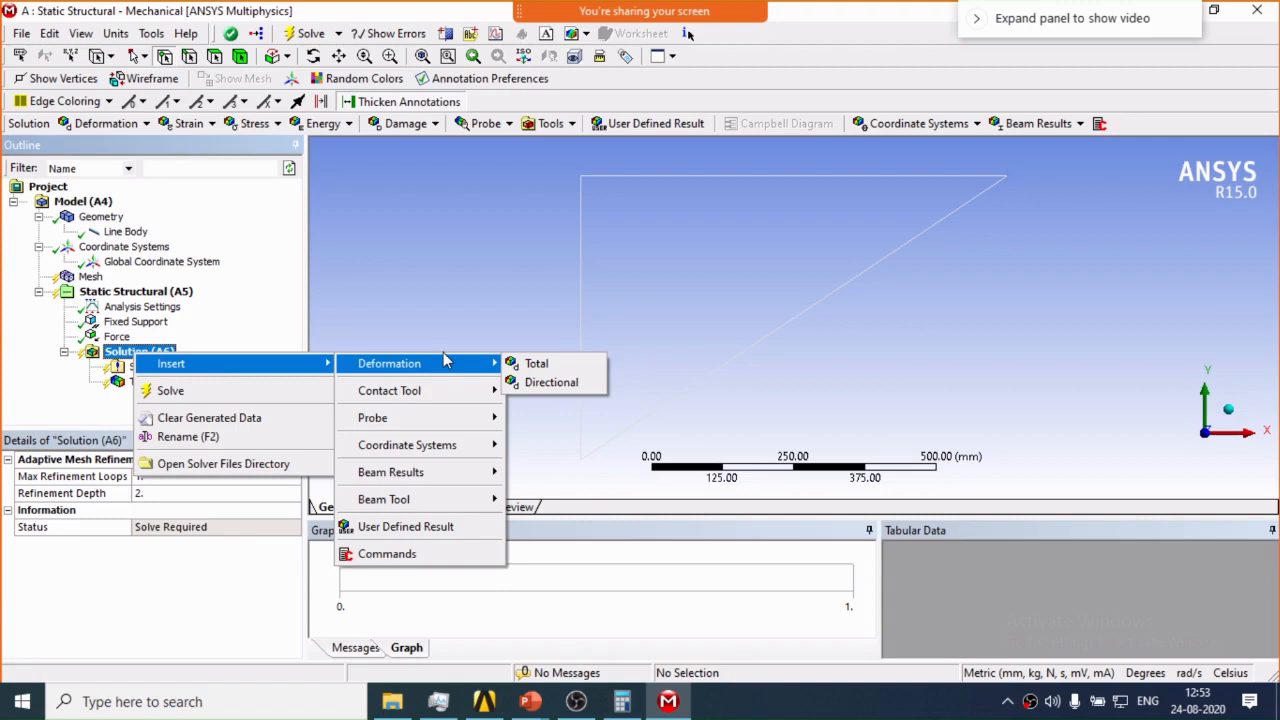
pyautogui.click(551, 382)
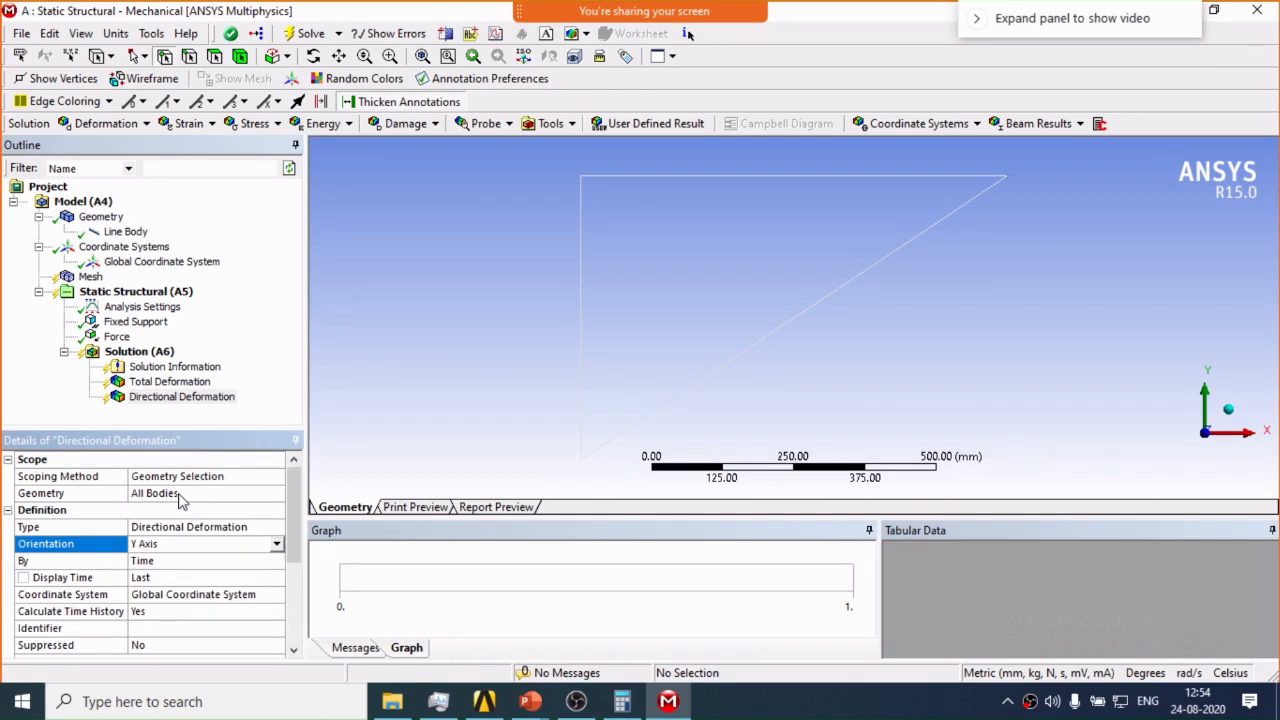
# Scope the directional deformation to the horizontal line and add a second Y-axis directional deformation scoped to the inclined line.
pyautogui.click(179, 494)
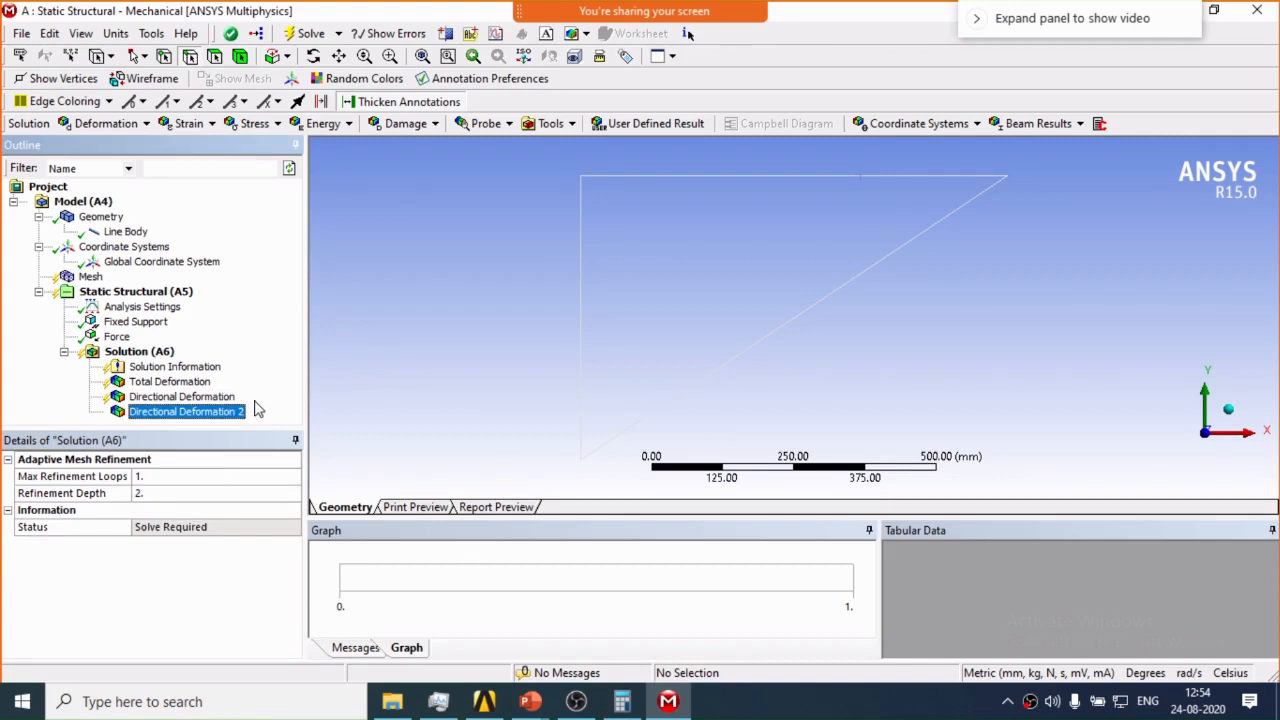
pyautogui.click(277, 544)
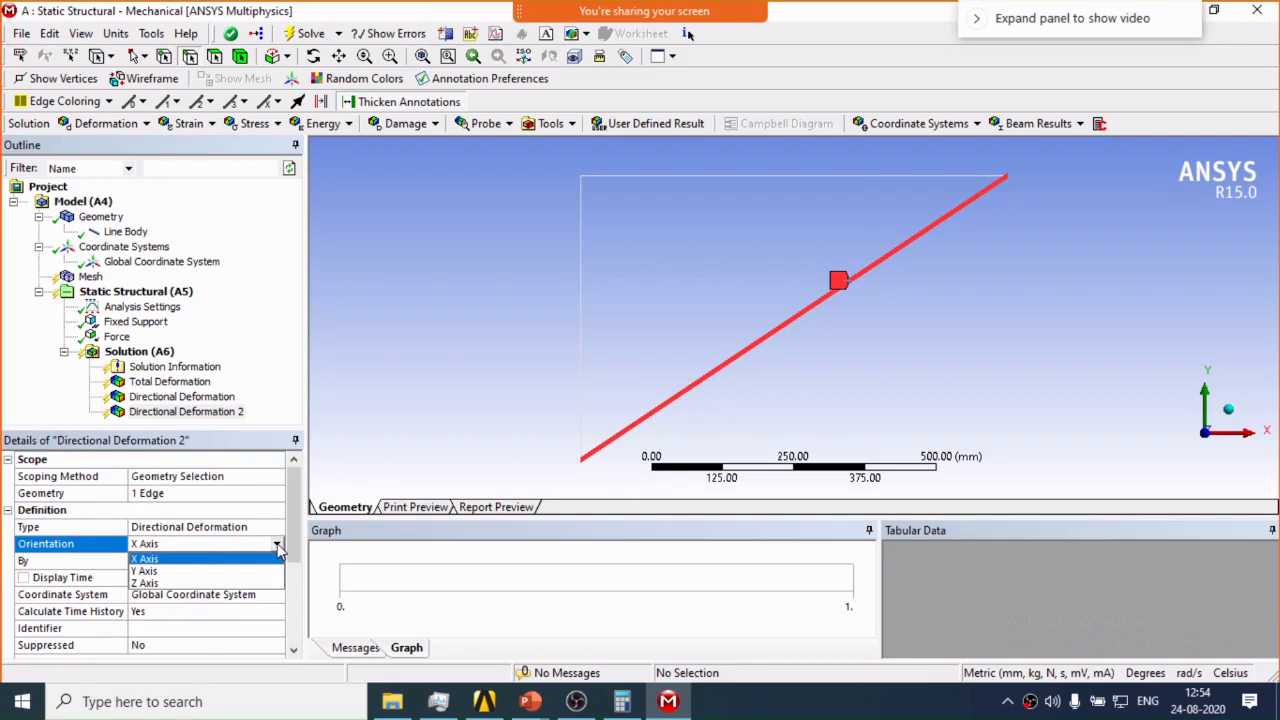
pyautogui.click(200, 571)
# Add a Beam Tool for all line bodies to the solution and solve the analysis.
pyautogui.click(140, 352)
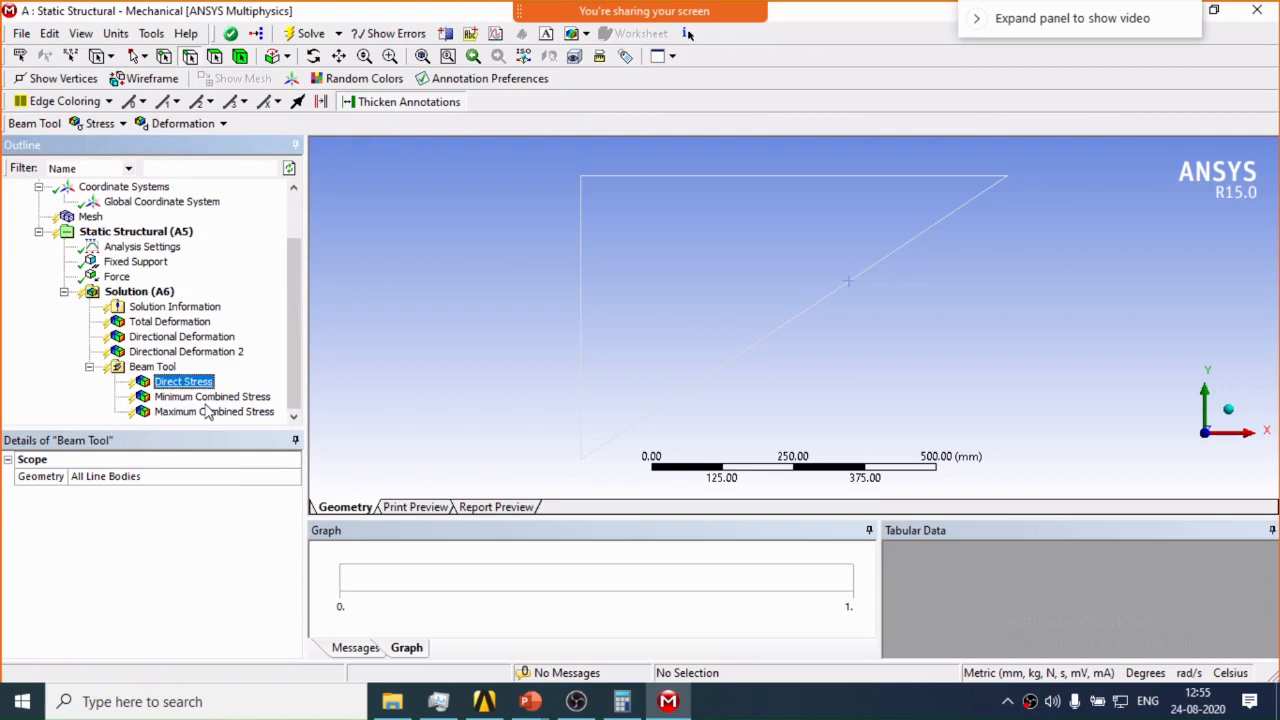
pyautogui.click(207, 411)
pyautogui.click(160, 367)
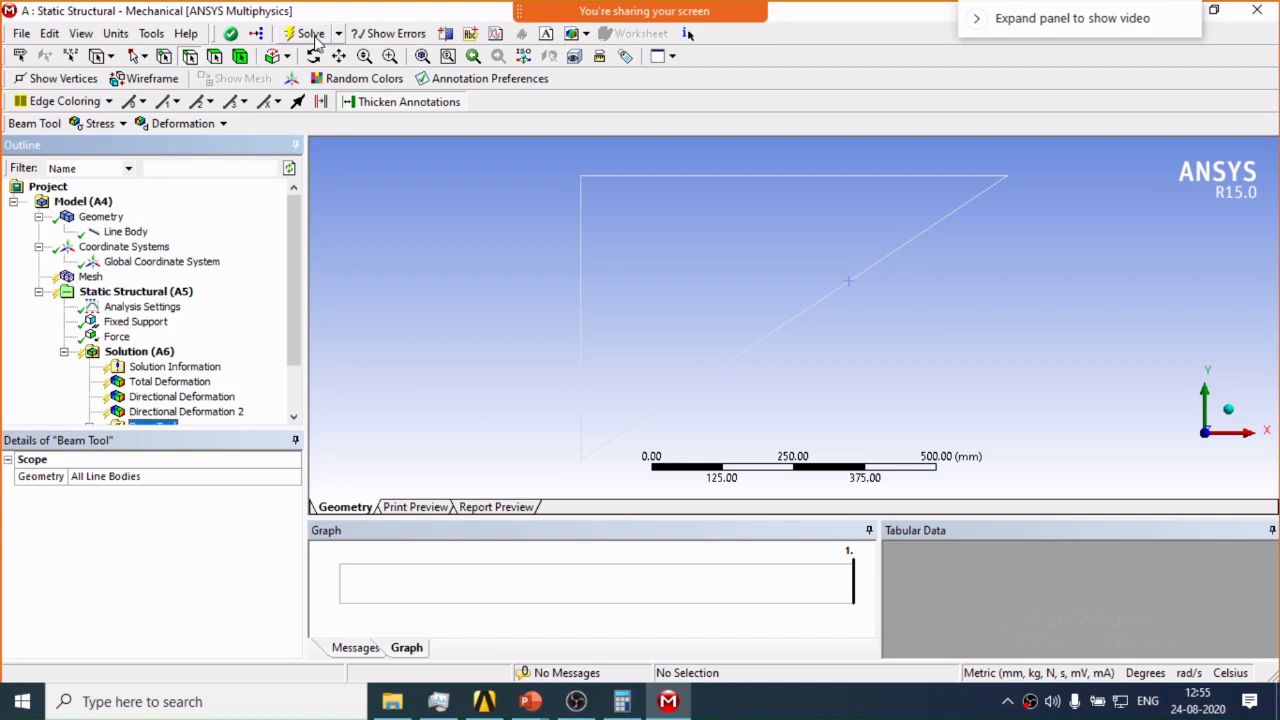
pyautogui.click(310, 34)
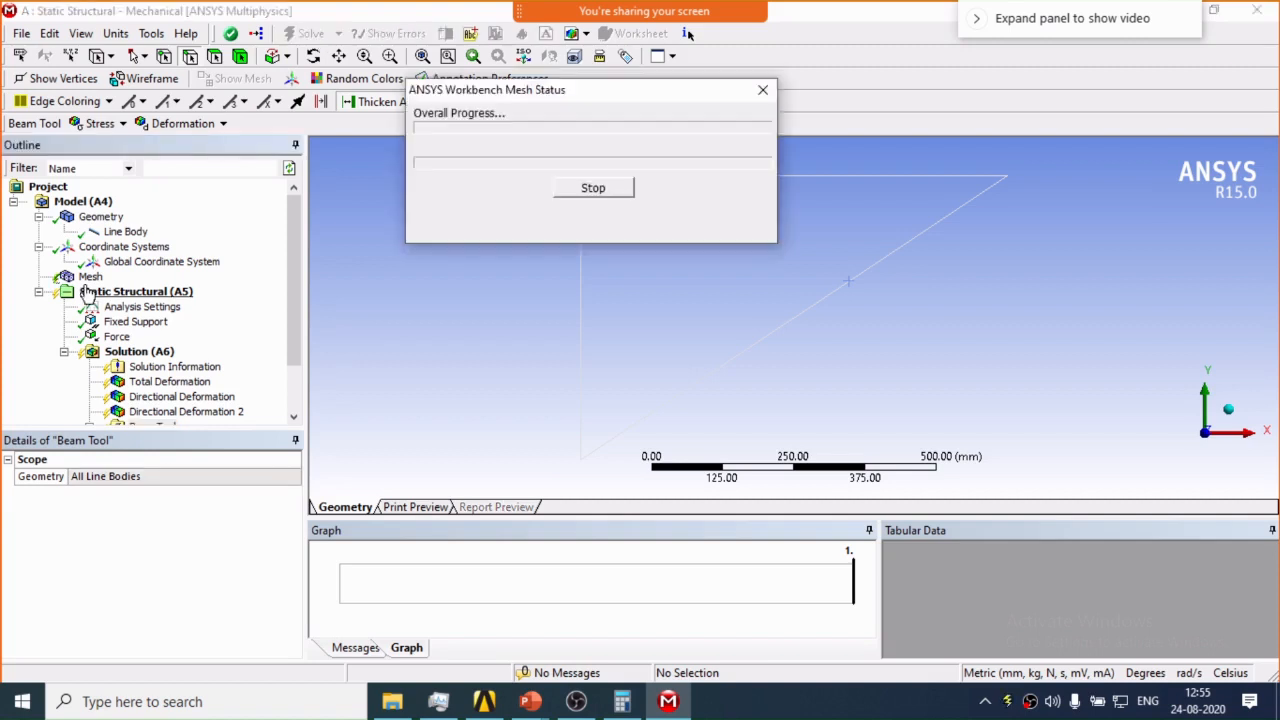
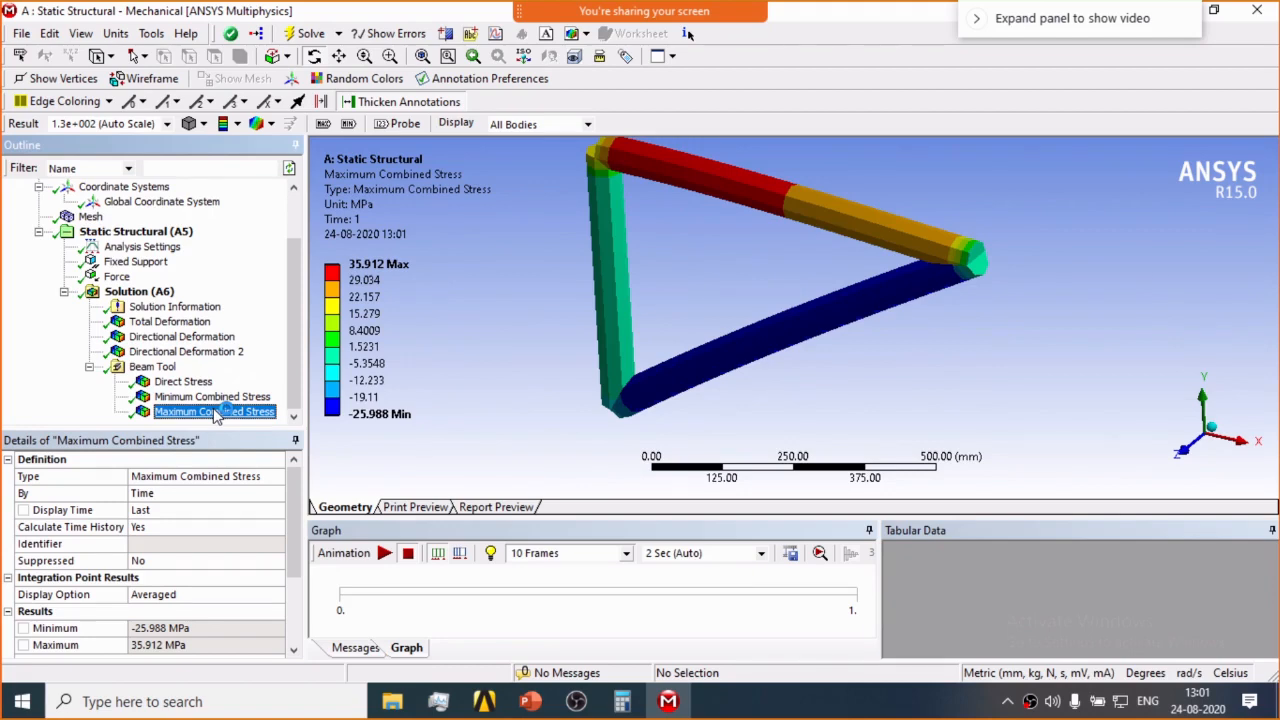
# Consult the PowerPoint slides and open the truss members' cross section in DesignModeler for editing.
pyautogui.click(530, 701)
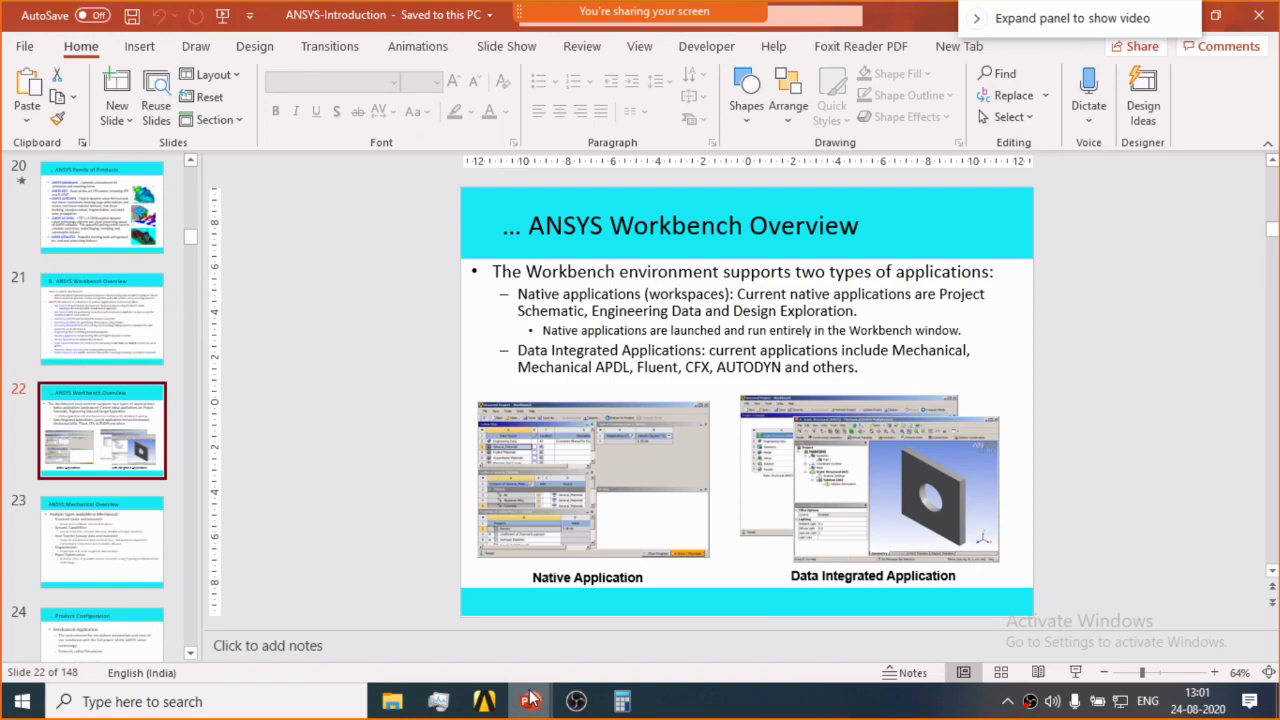
pyautogui.click(530, 700)
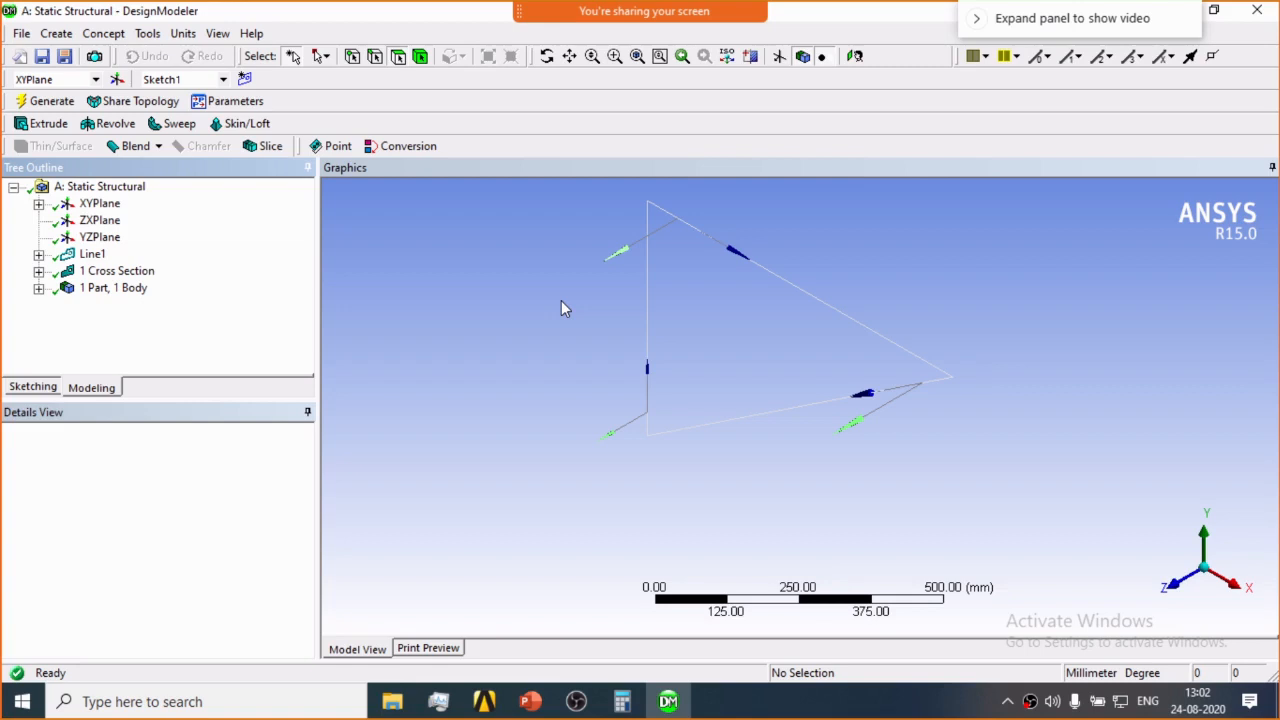
pyautogui.click(39, 271)
pyautogui.click(116, 290)
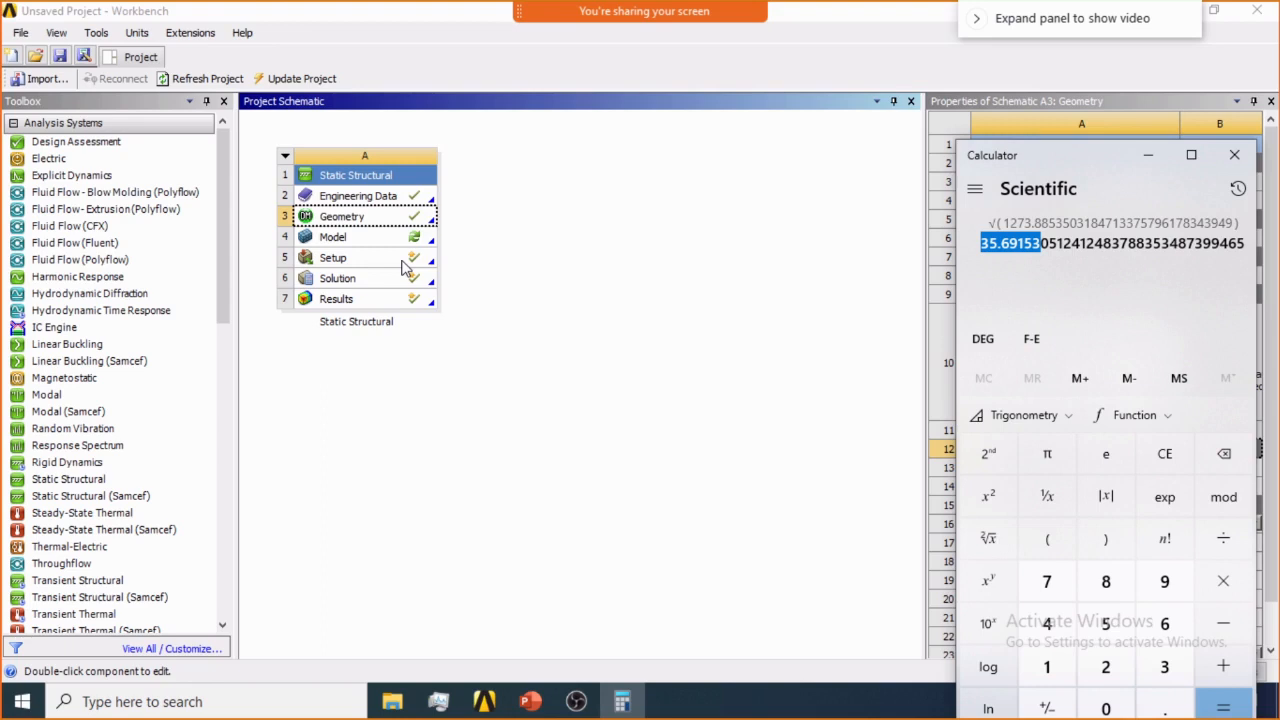
# Reopen the analysis model from the project schematic, re-reading the upstream geometry data, and solve the analysis again.
pyautogui.doubleClick(390, 238)
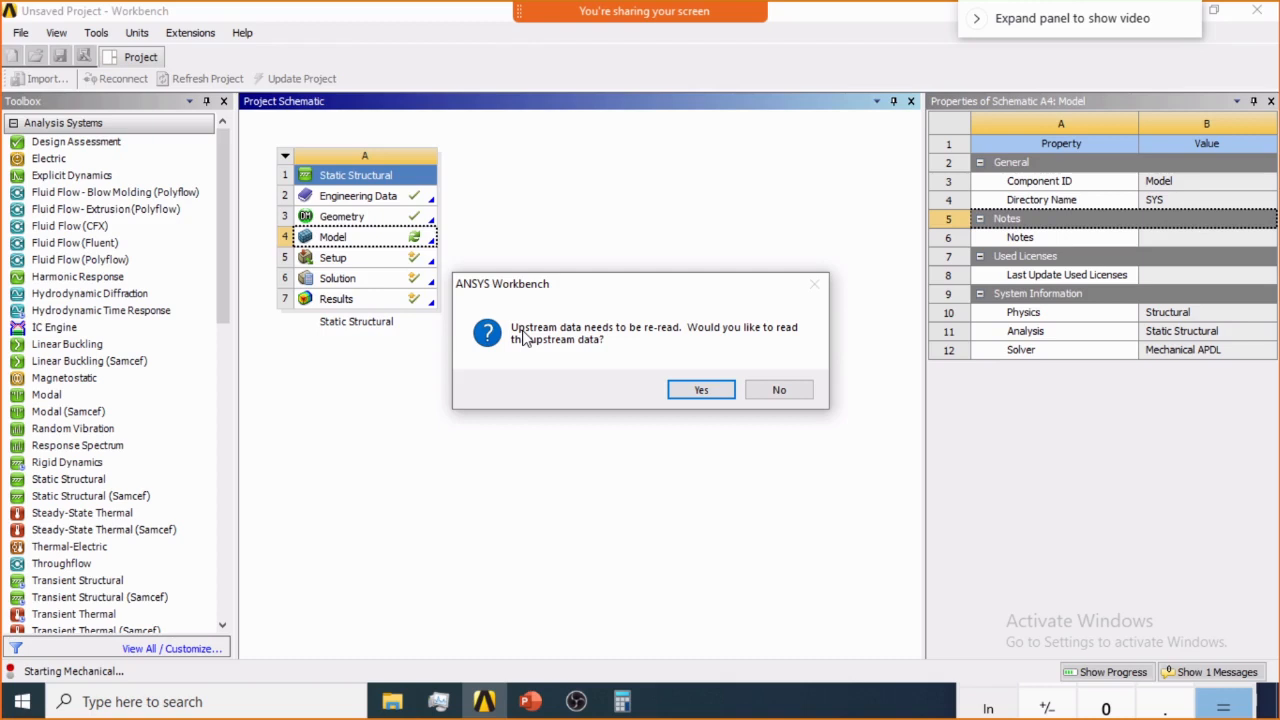
pyautogui.click(698, 390)
pyautogui.moveTo(576, 704)
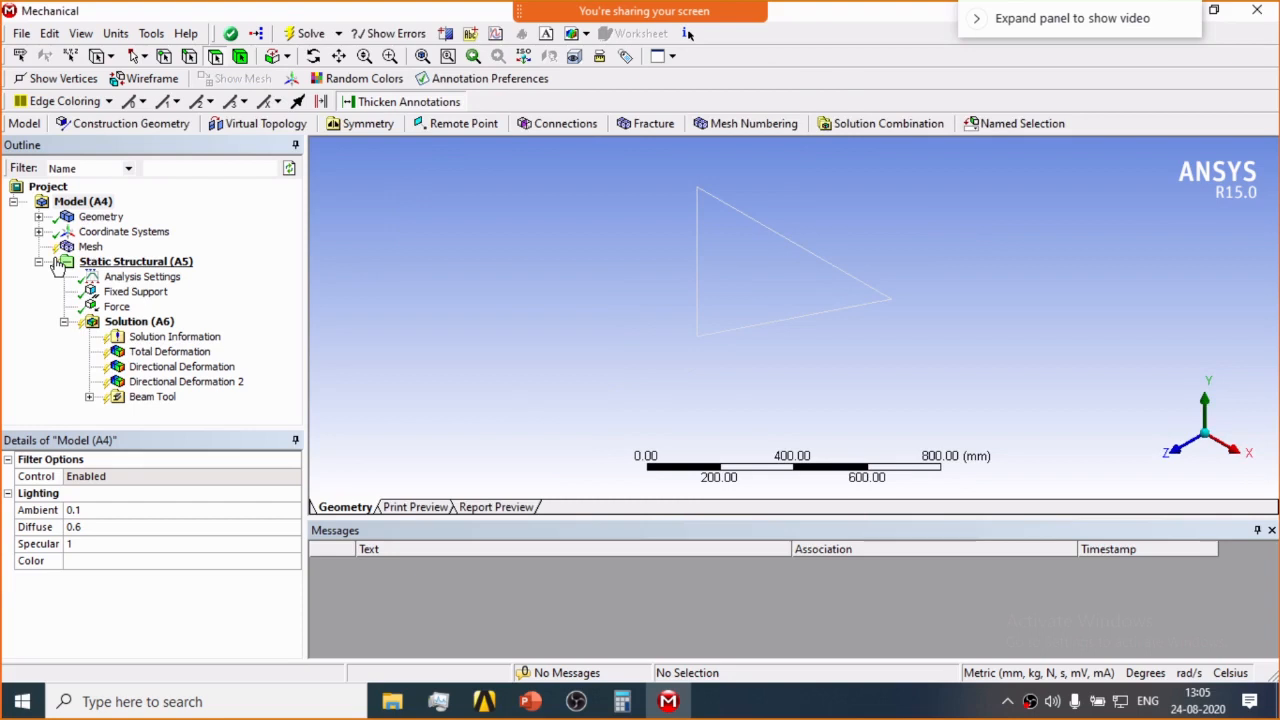
pyautogui.click(305, 34)
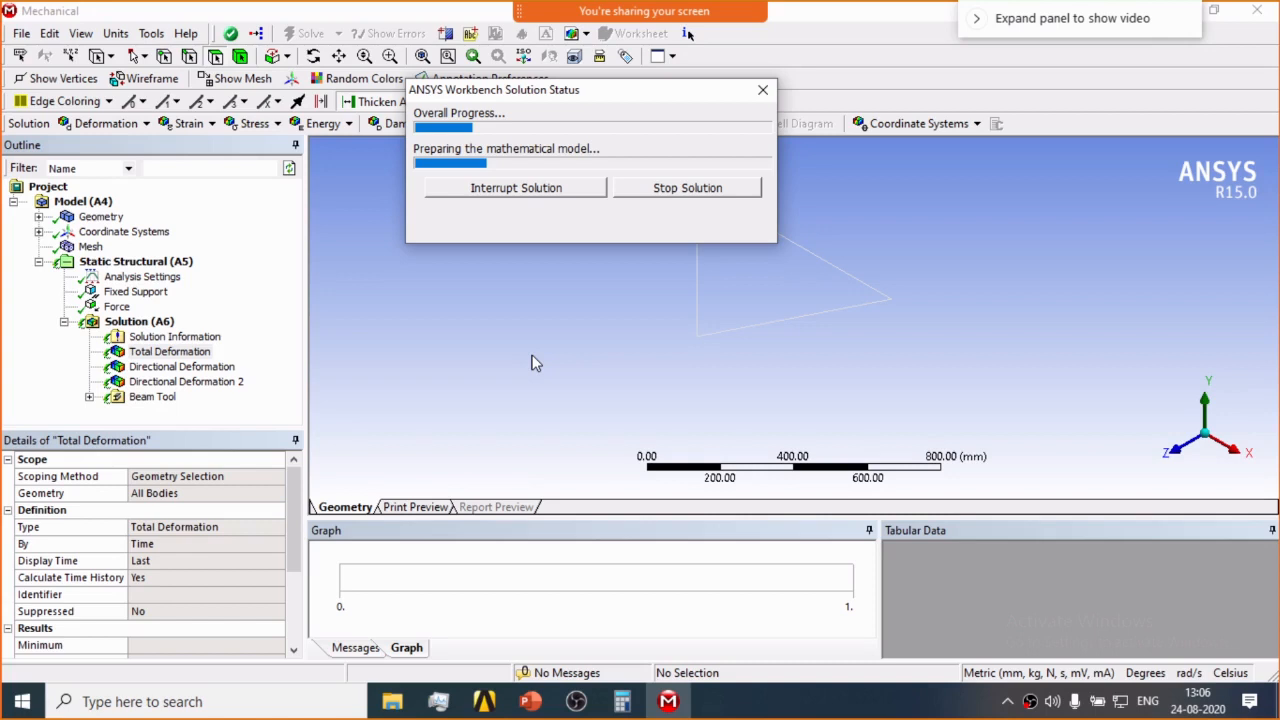
# Examine the re-solved Y-axis directional deformation of the scoped line and the Beam Tool's direct stress.
pyautogui.hotkey('alt', 'Tab')
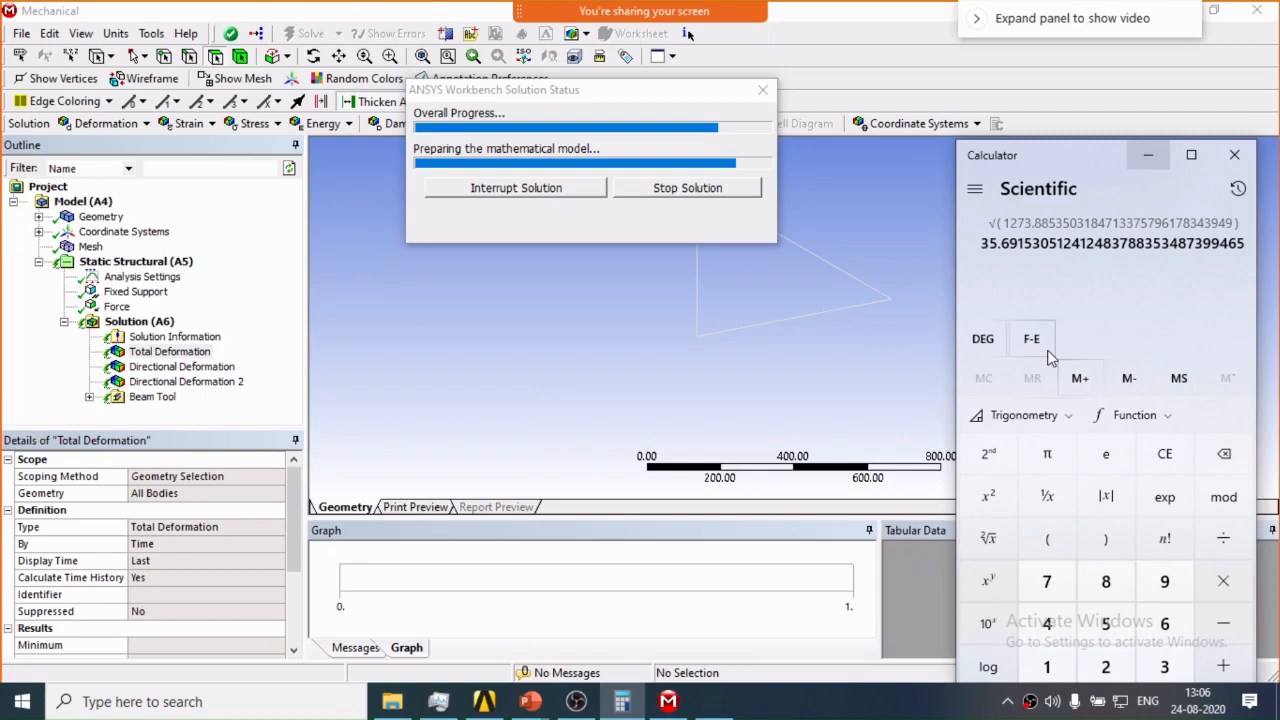
pyautogui.click(686, 437)
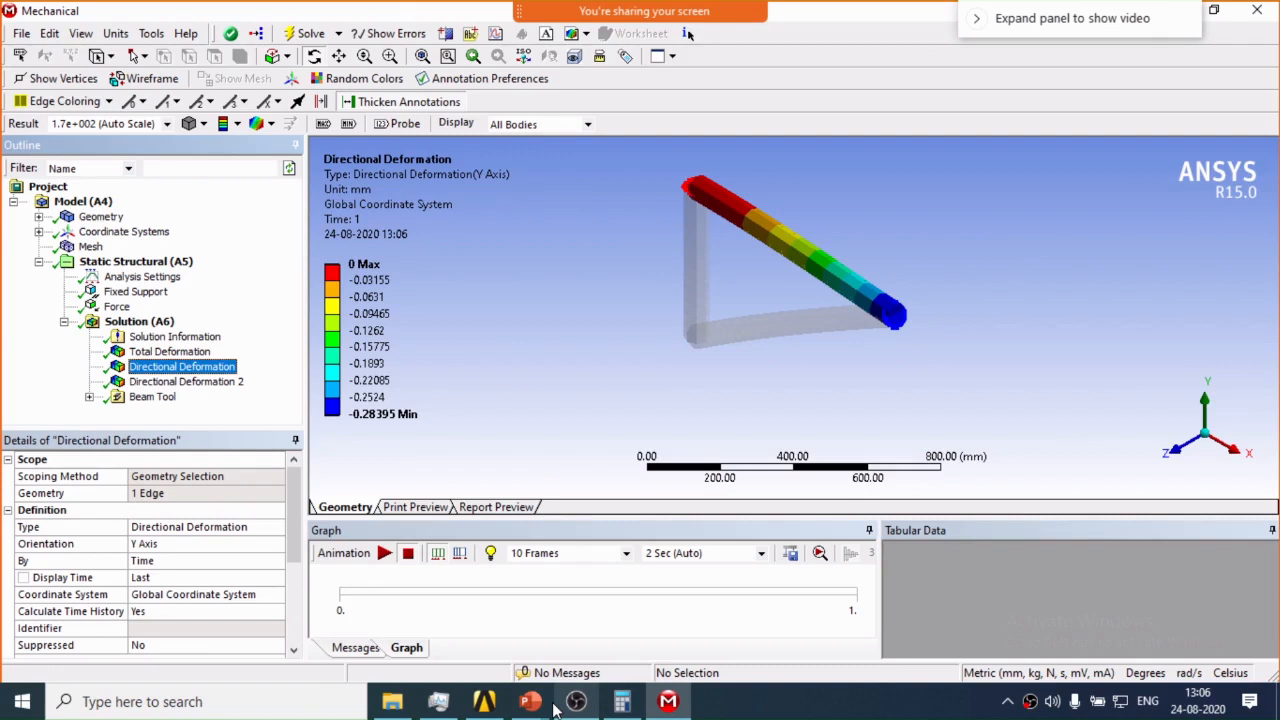
pyautogui.click(384, 414)
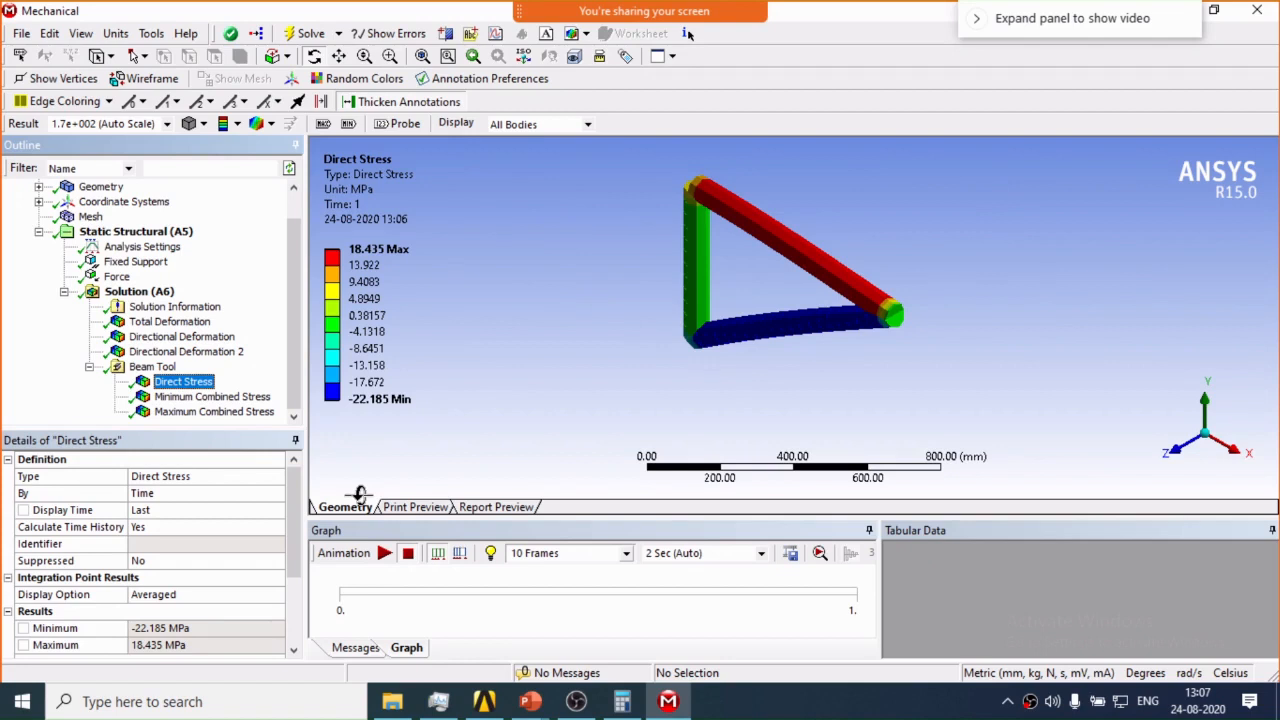
# Compare the direct stress result with the truss problem statement on slide 29 of the Session 11 Finite Element Analysis presentation.
pyautogui.hotkey('alt', 'Tab')
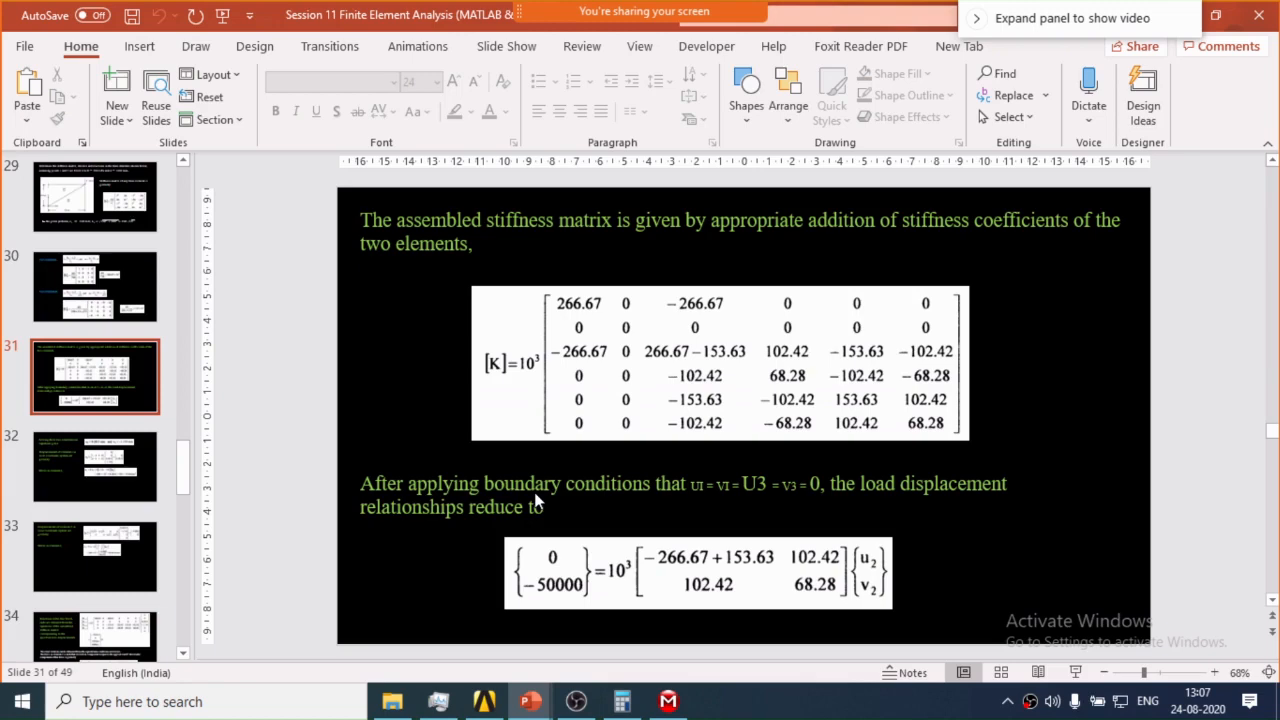
pyautogui.scroll(2, 537, 500)
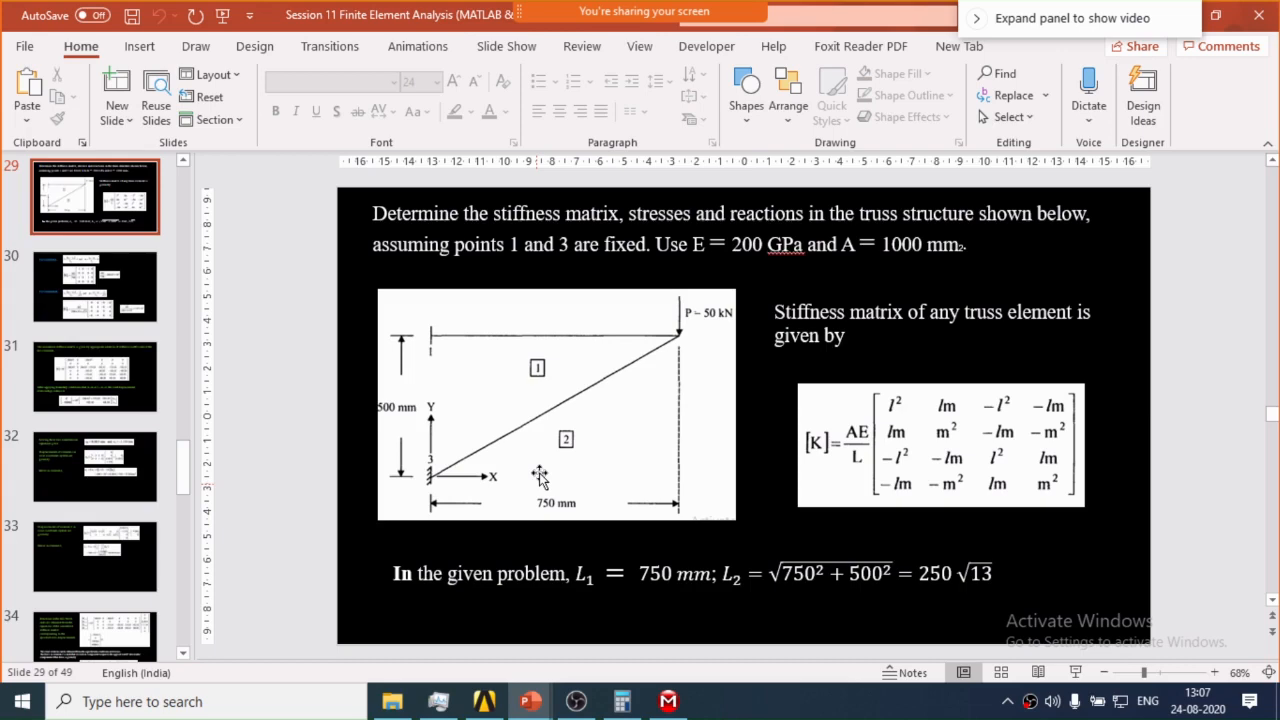
pyautogui.hotkey('alt', 'Tab')
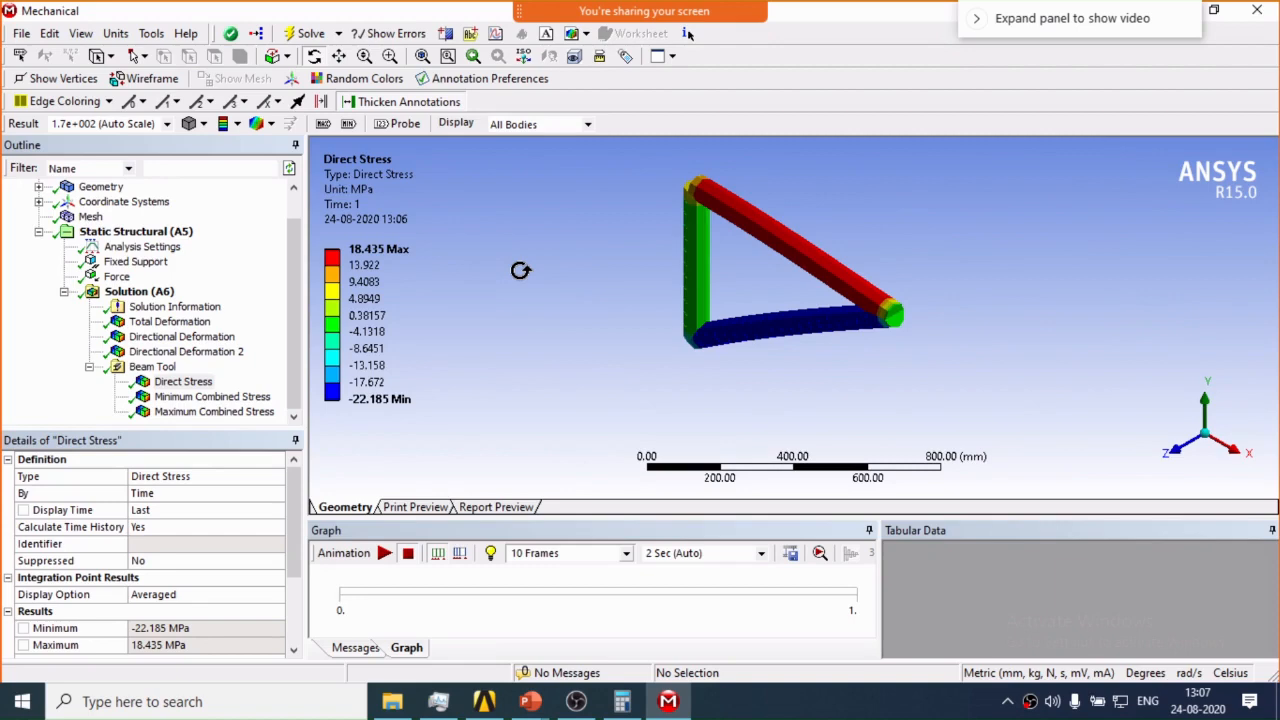
pyautogui.hotkey('alt', 'Tab')
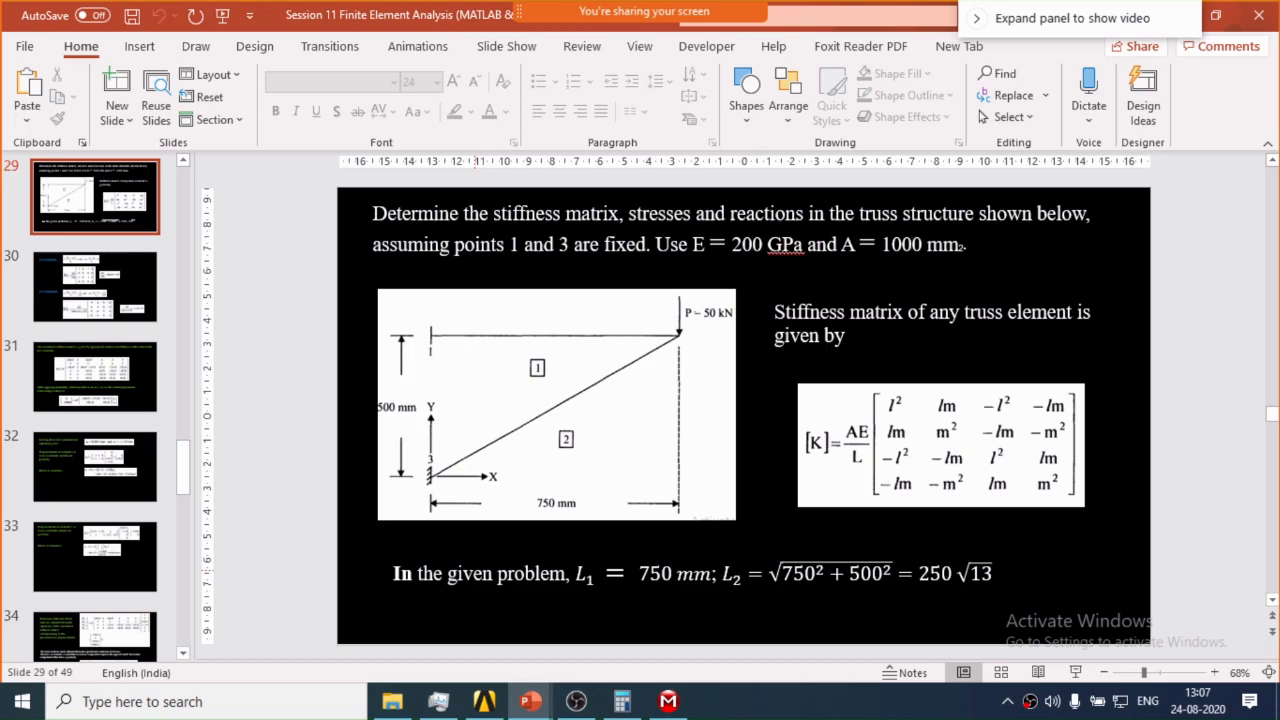
# Open the meeting chat, read the participant's question about truss cross sections, and close the chat.
pyautogui.hotkey('alt', 'Tab')
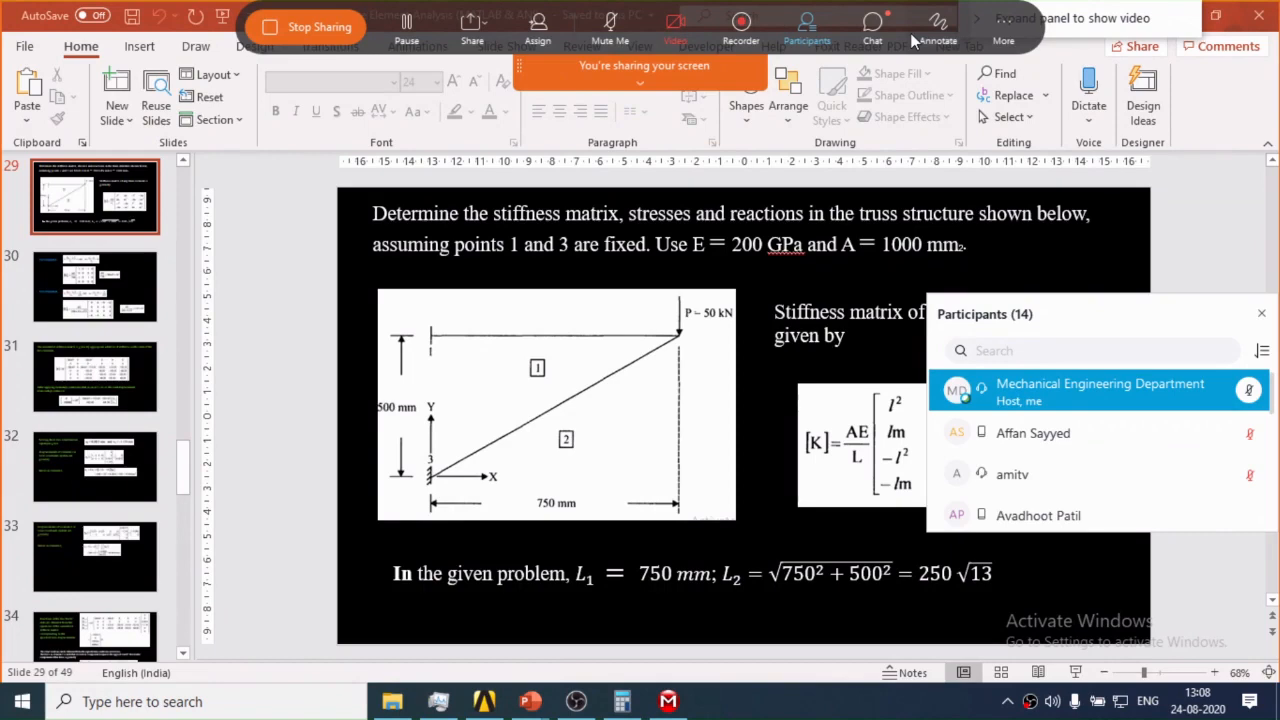
pyautogui.click(873, 28)
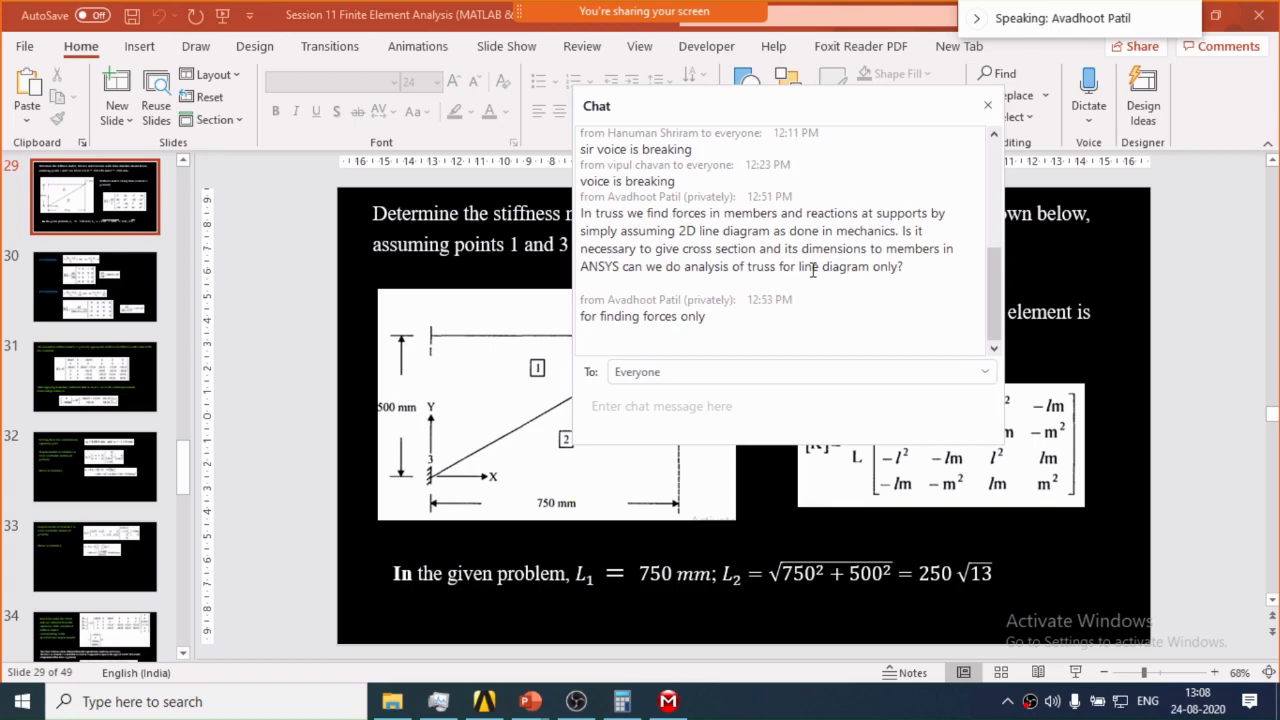
pyautogui.click(988, 105)
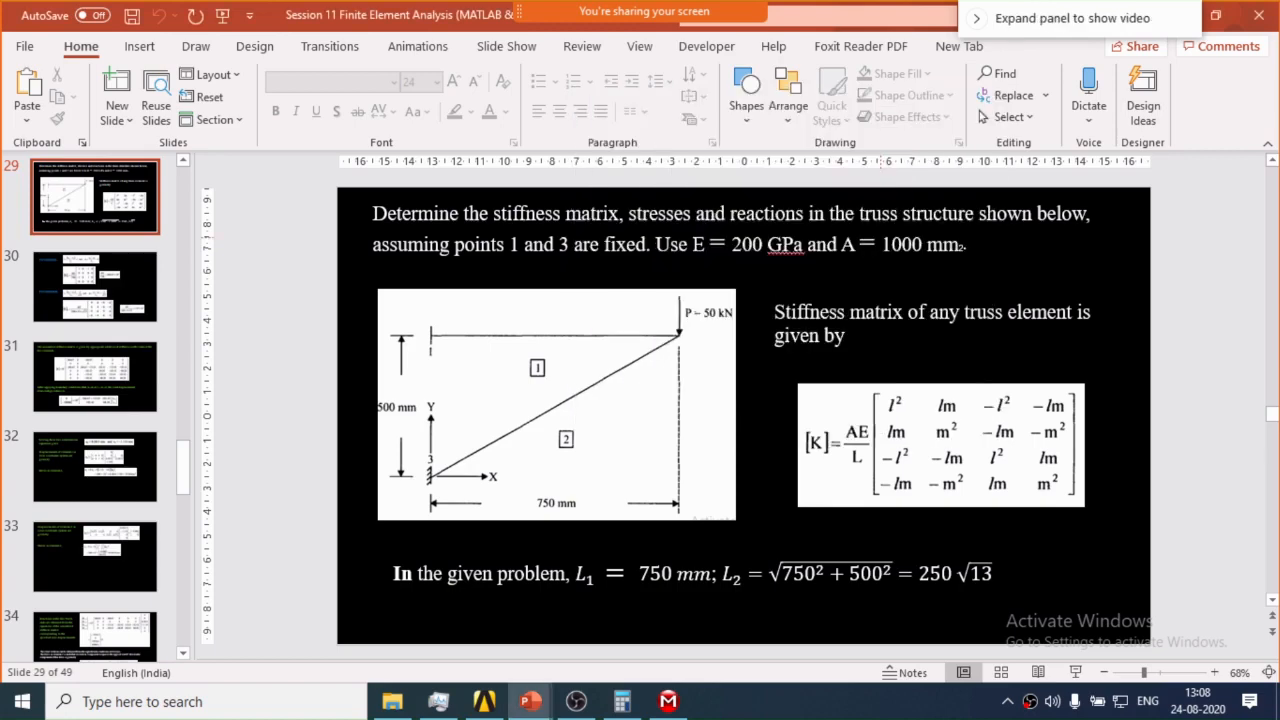